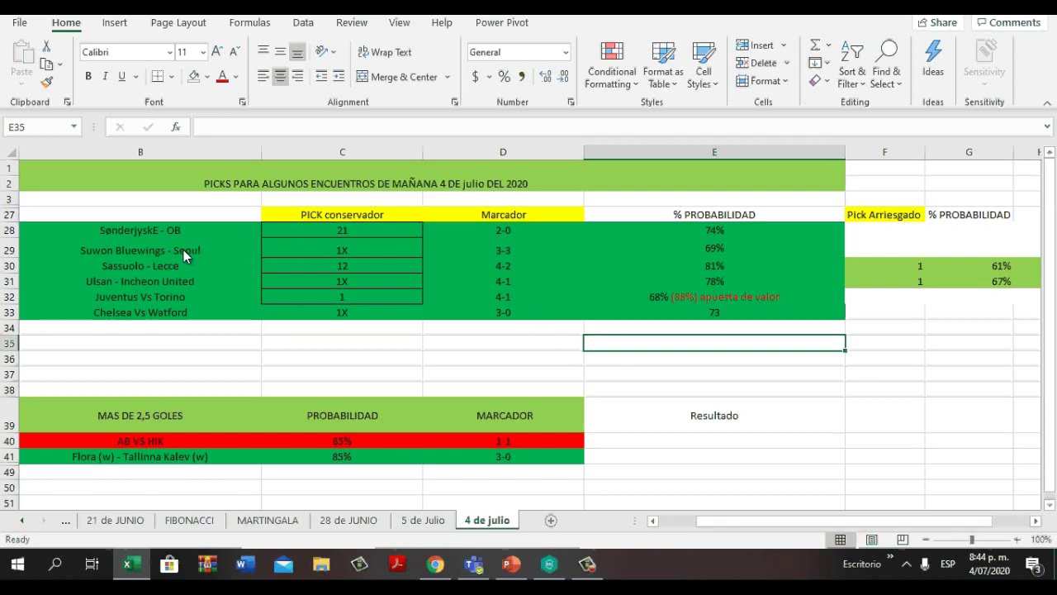
- Review the SønderjyskE - OB row on the 4 de julio sheet: country, match, conservative pick, score and probability
drag(758, 531, 720, 522)
click(63, 230)
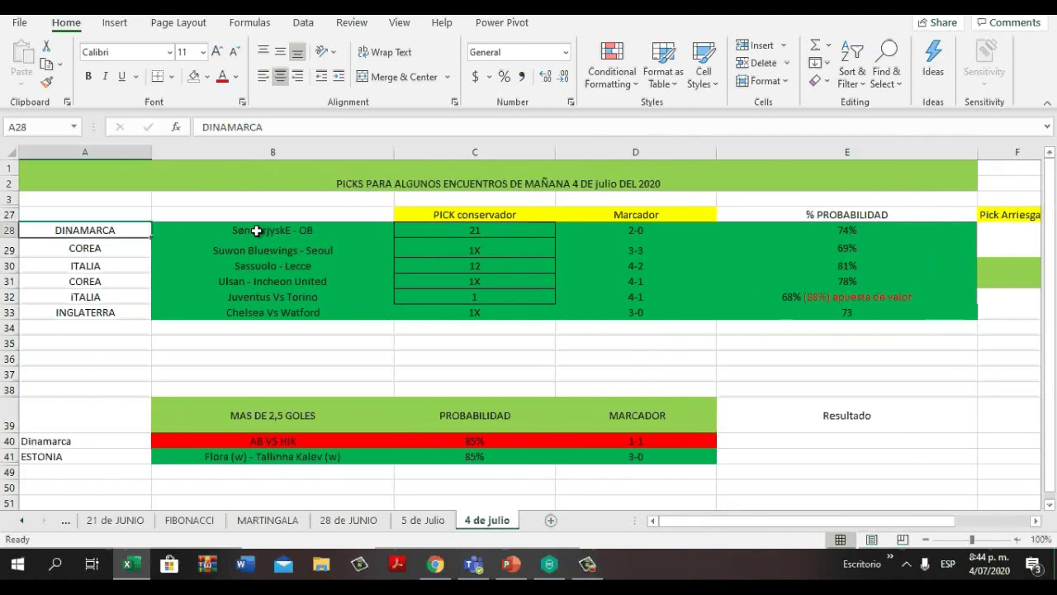
click(256, 231)
click(505, 234)
click(622, 227)
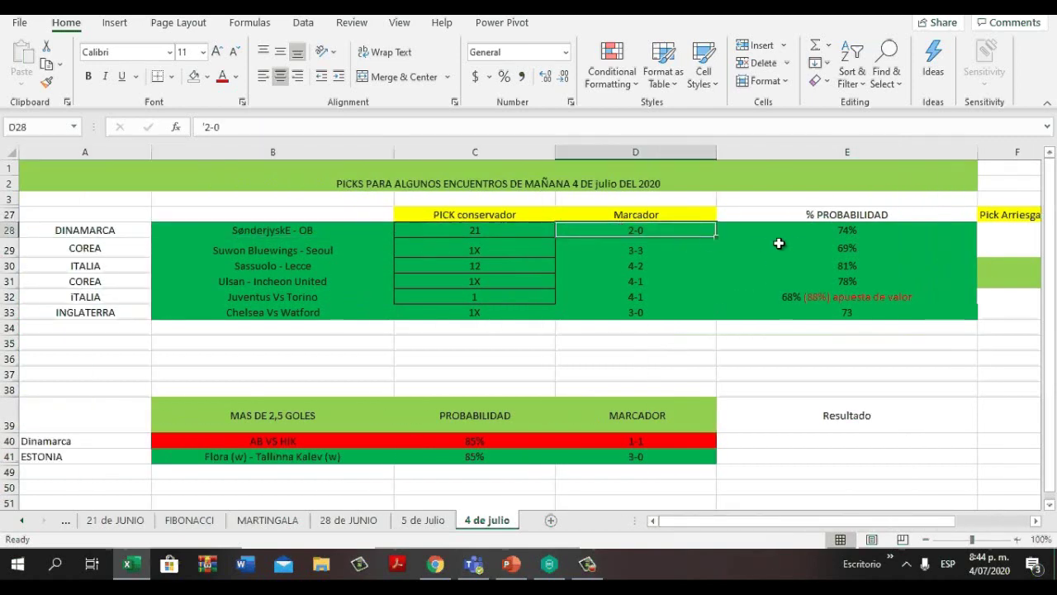
click(820, 232)
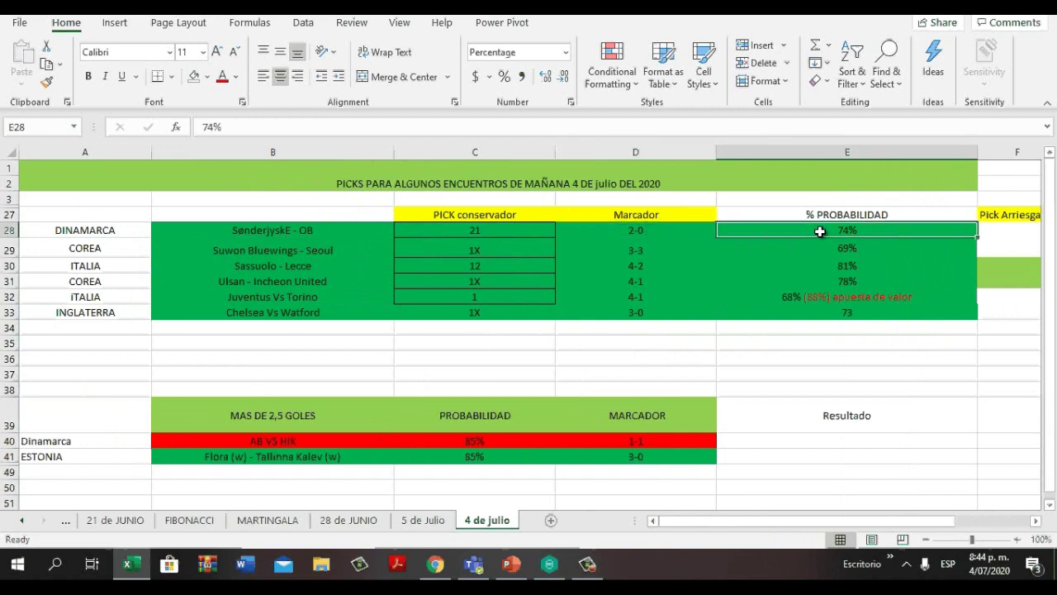
- Examine the Suwon Bluewings - Seoul row's country, match, conservative pick, score and probability
click(56, 255)
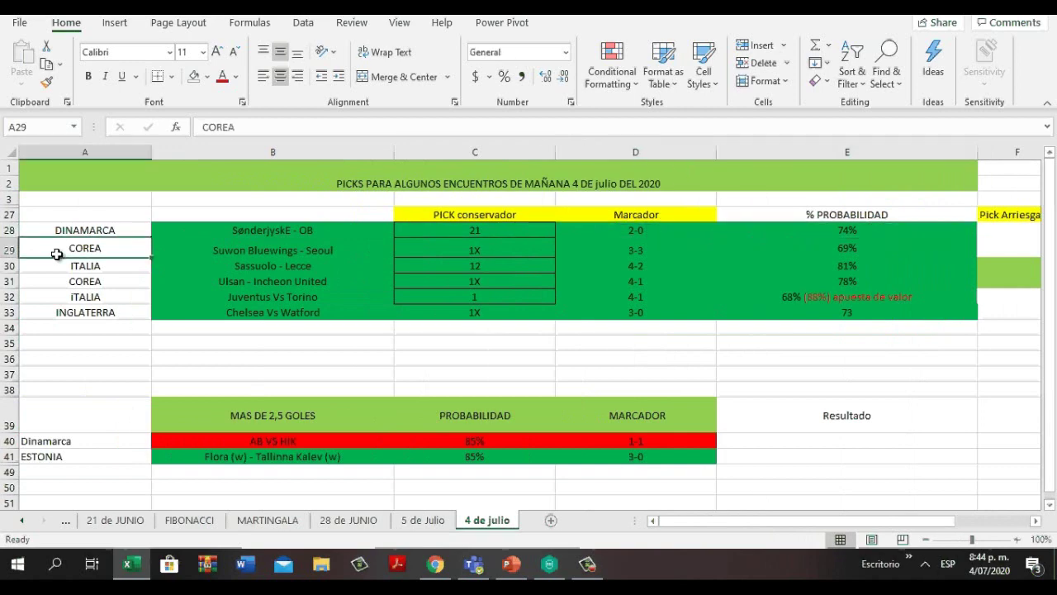
click(296, 247)
click(495, 248)
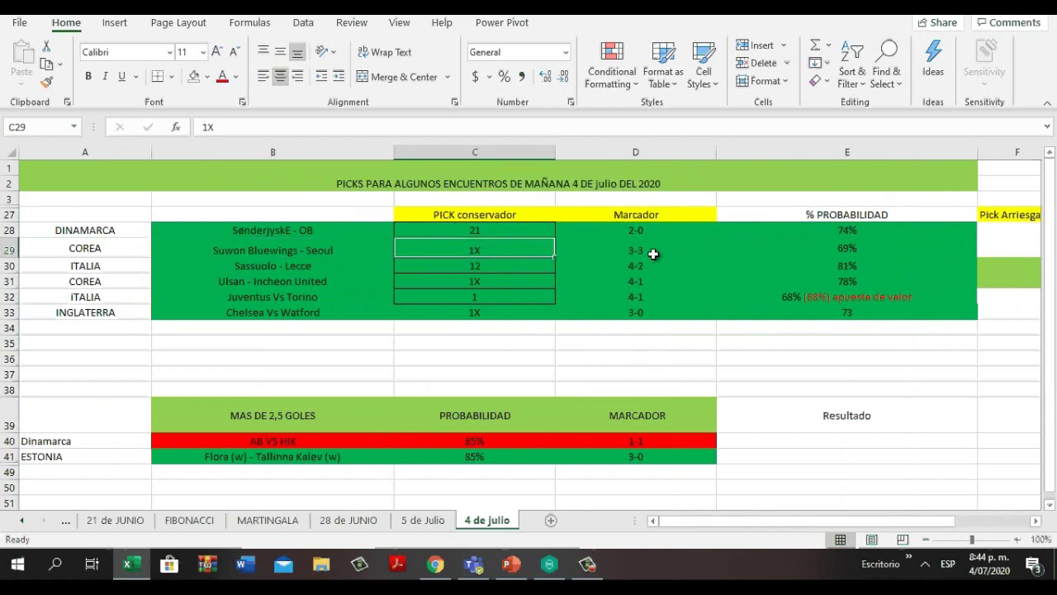
click(653, 254)
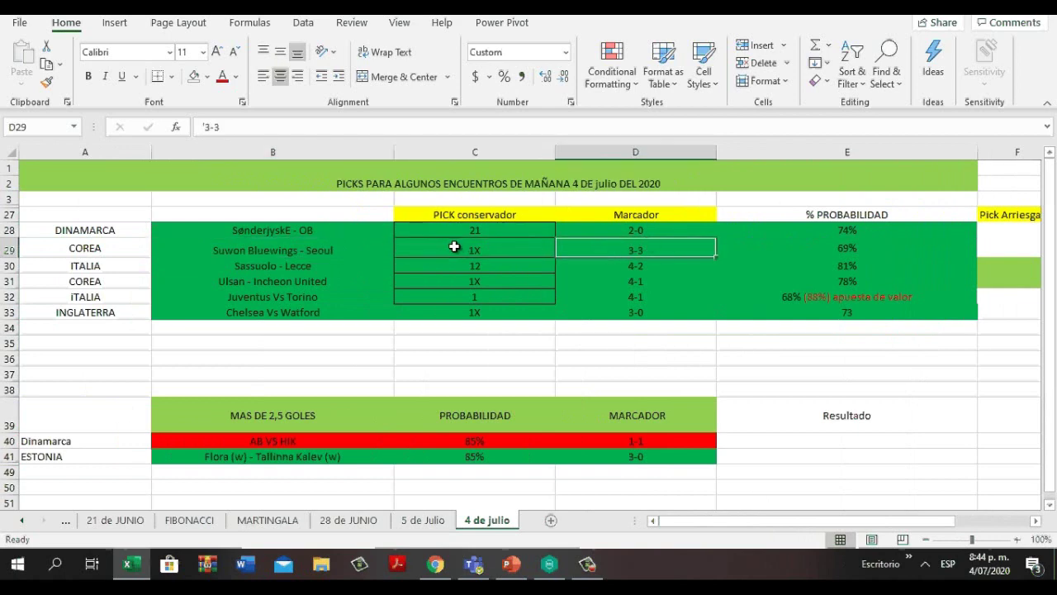
click(857, 248)
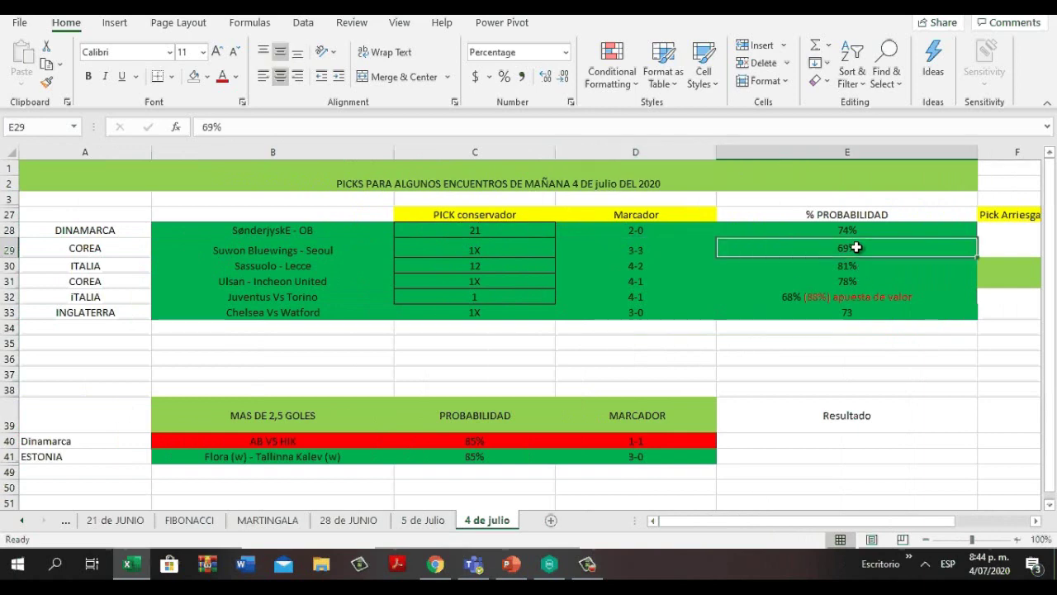
- Examine the Sassuolo - Lecce row's country, match, conservative pick, score and probability
click(84, 265)
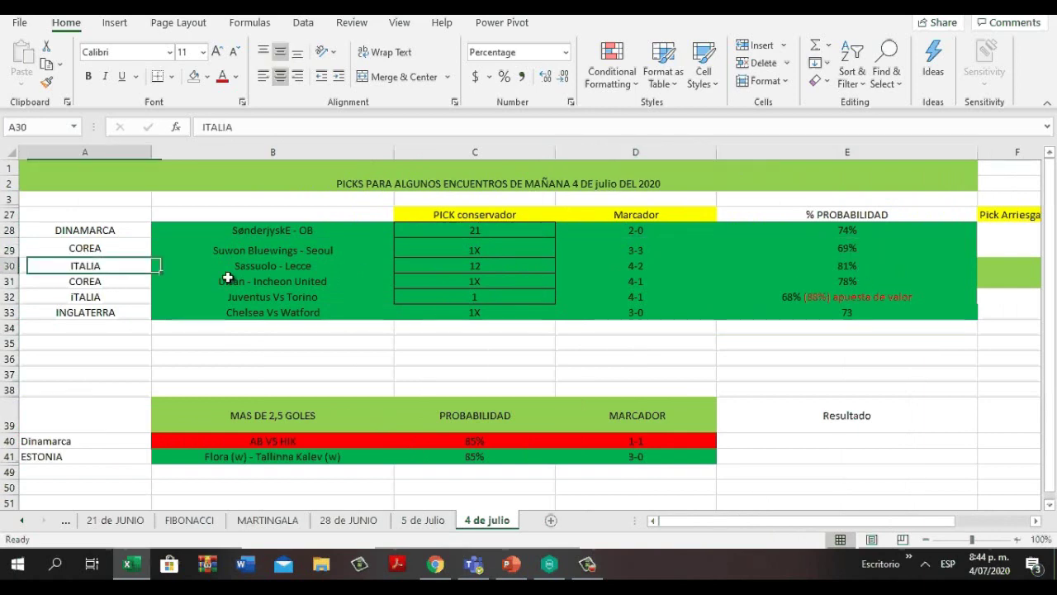
click(271, 268)
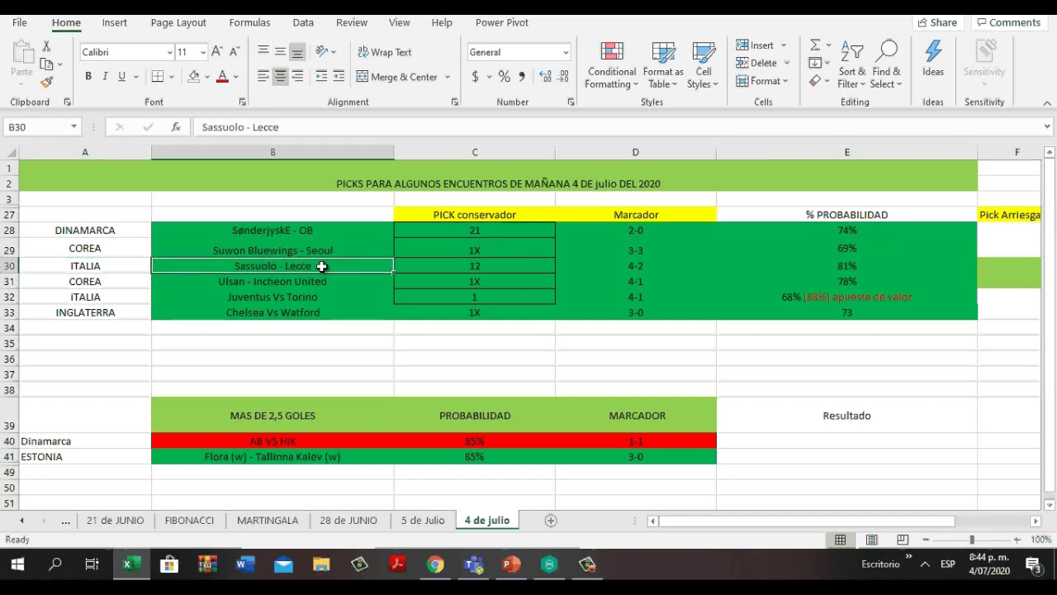
click(464, 264)
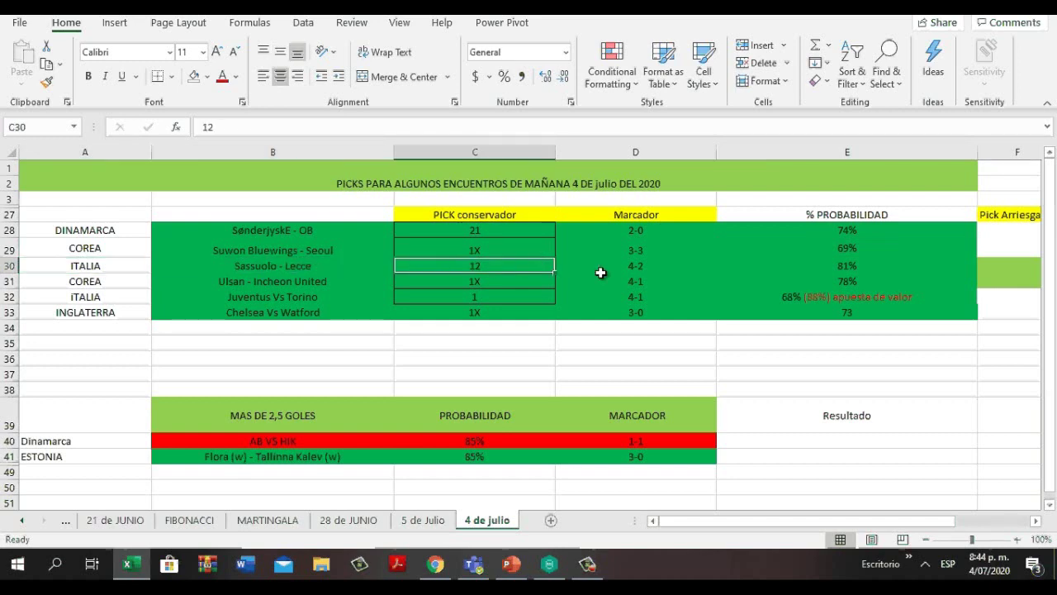
click(637, 265)
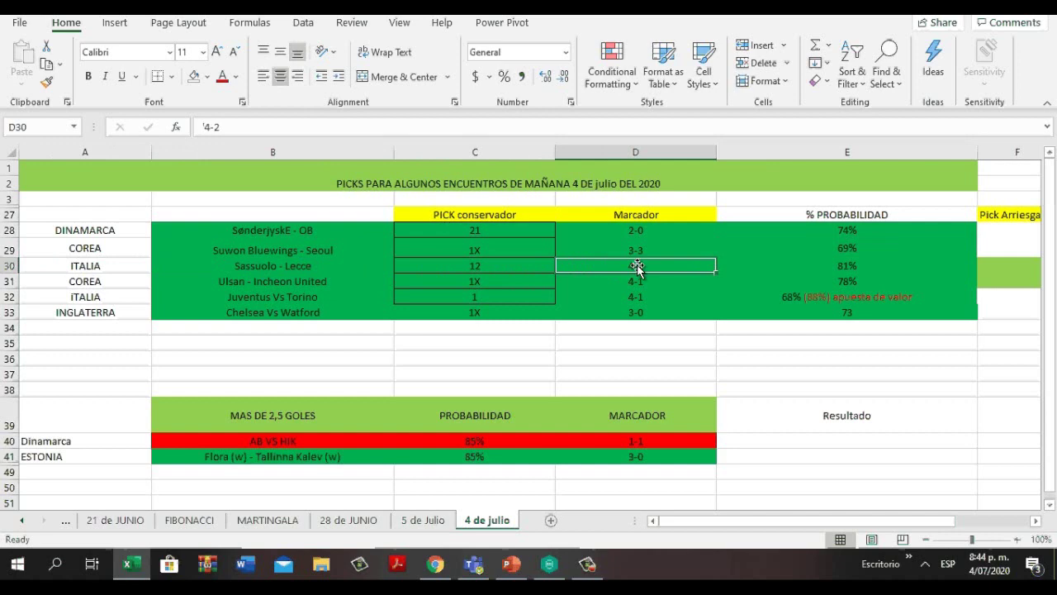
click(863, 264)
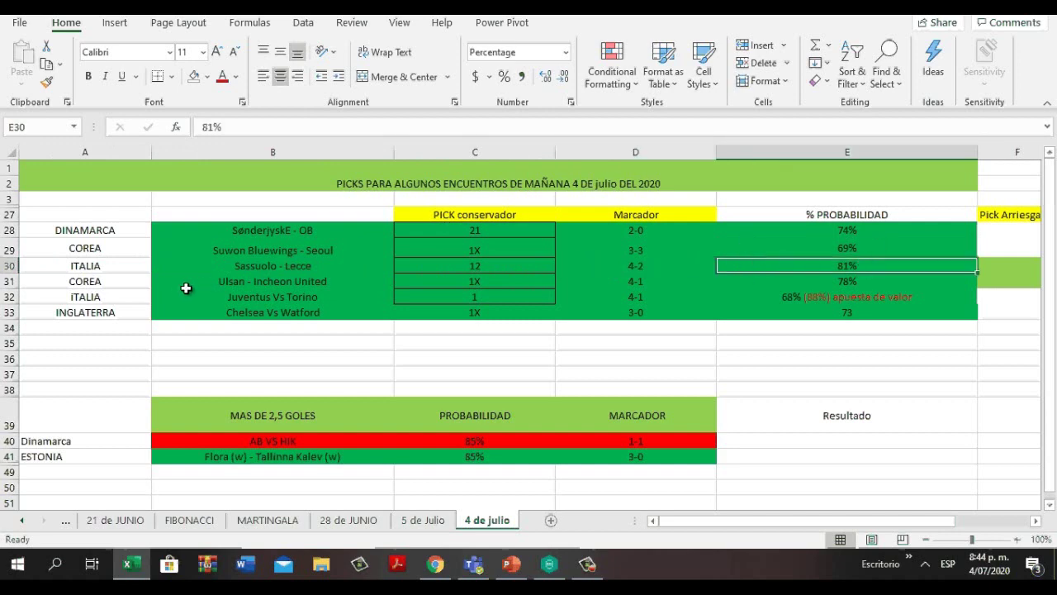
- Examine the Ulsan - Incheon United row's country, match, conservative pick, score and probability
click(93, 292)
click(116, 282)
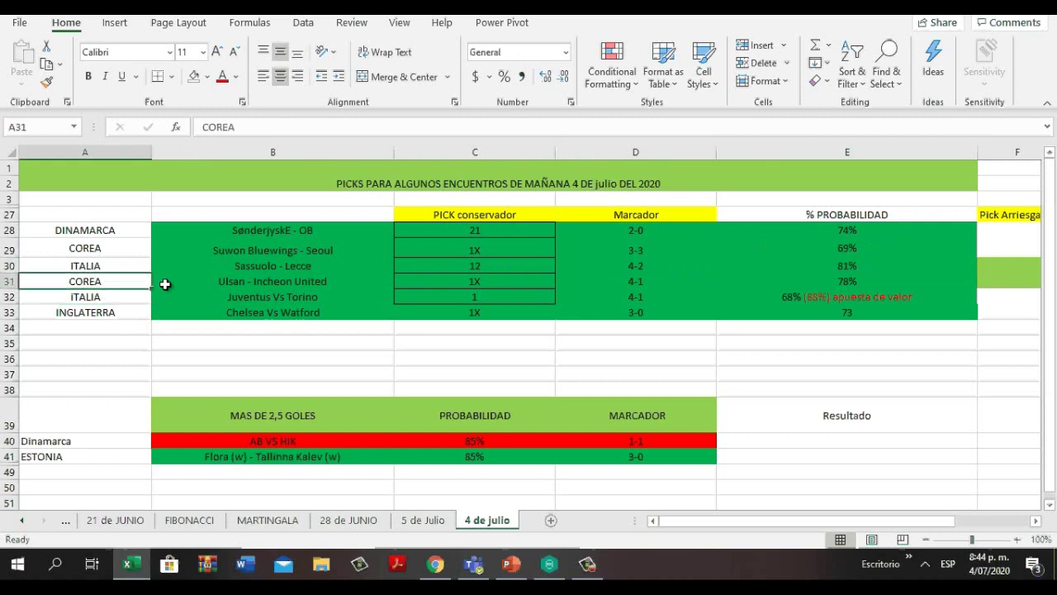
click(295, 283)
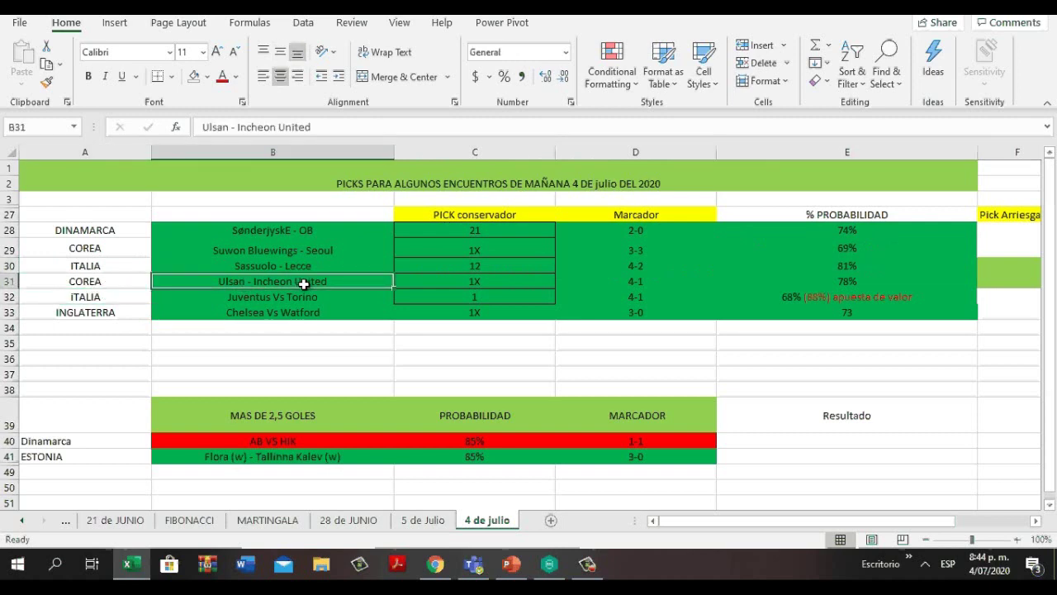
click(454, 285)
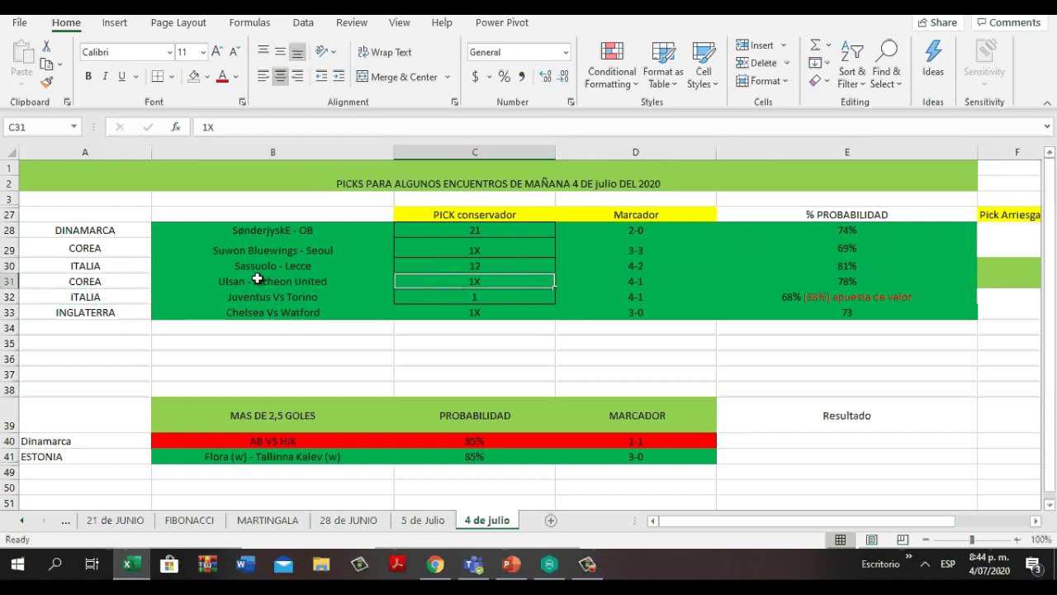
click(257, 279)
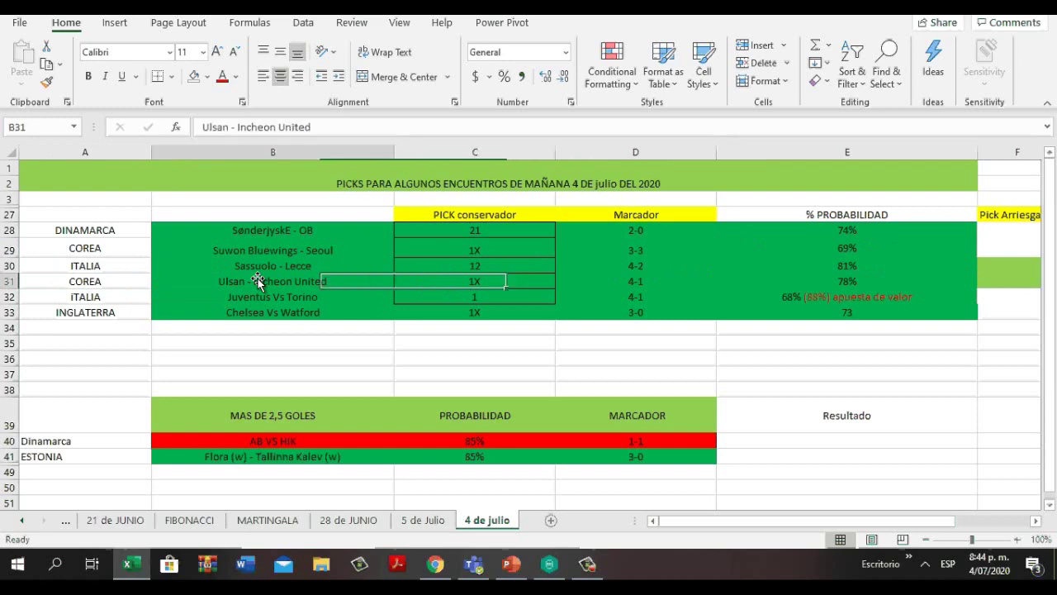
click(651, 282)
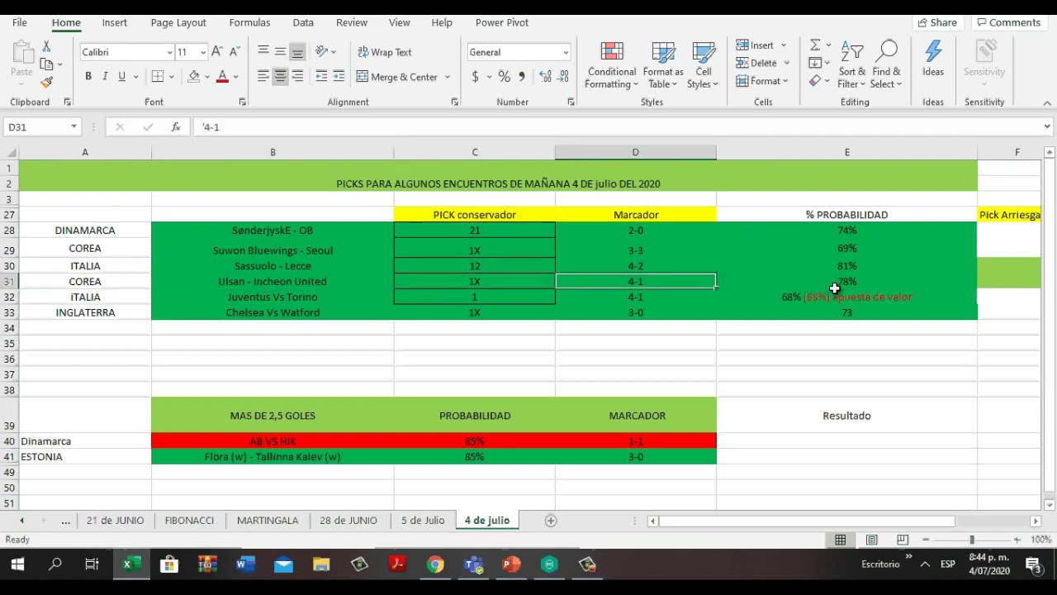
click(834, 287)
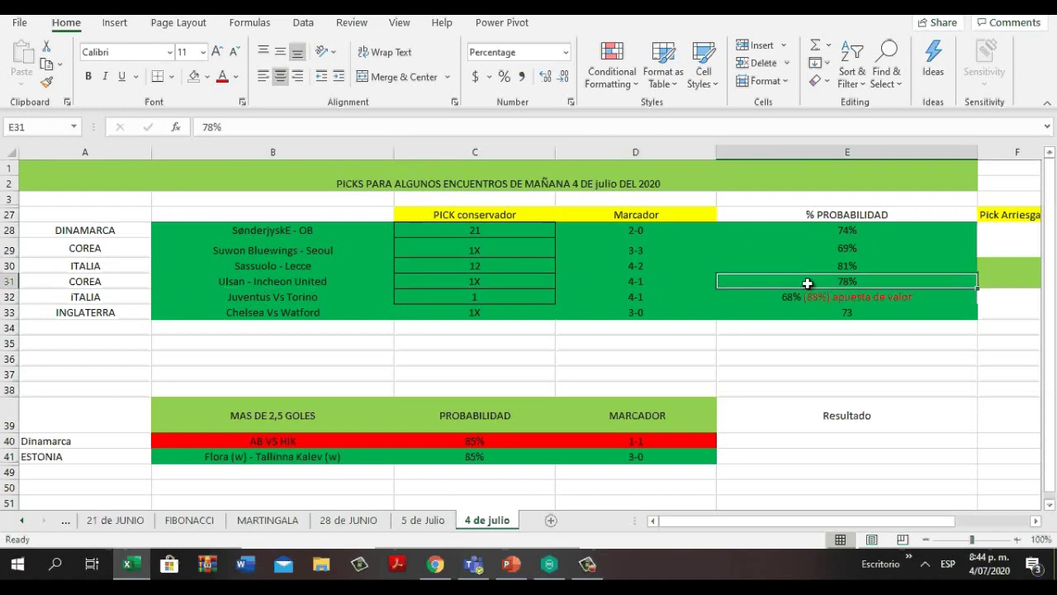
- Check the Juventus Vs Torino row's match, conservative pick and score
click(200, 294)
click(471, 297)
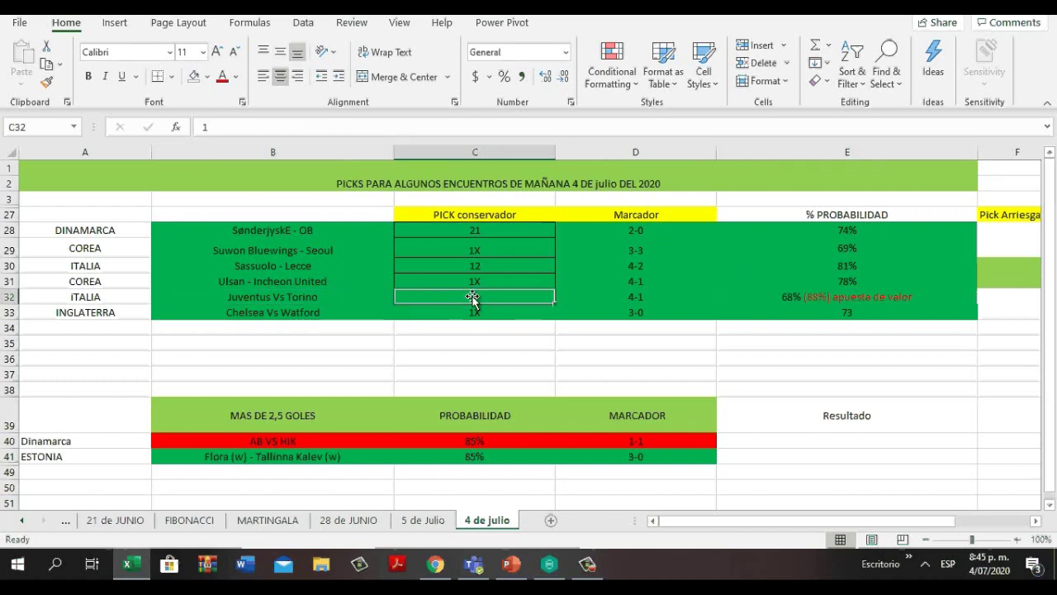
click(771, 297)
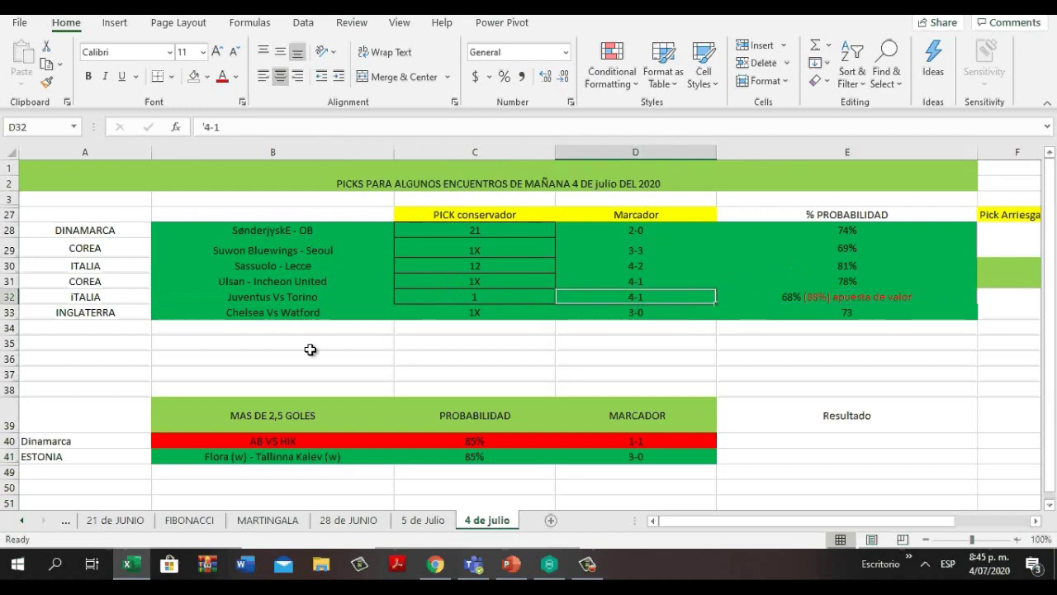
- Check the Chelsea Vs Watford row's match, conservative pick, score and probability
click(226, 323)
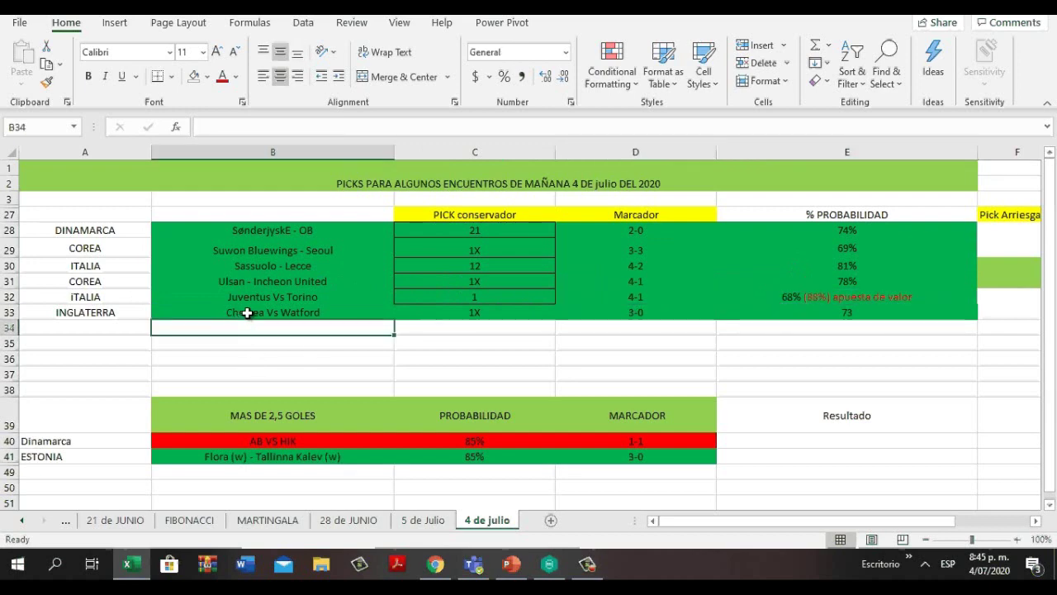
click(245, 310)
click(483, 312)
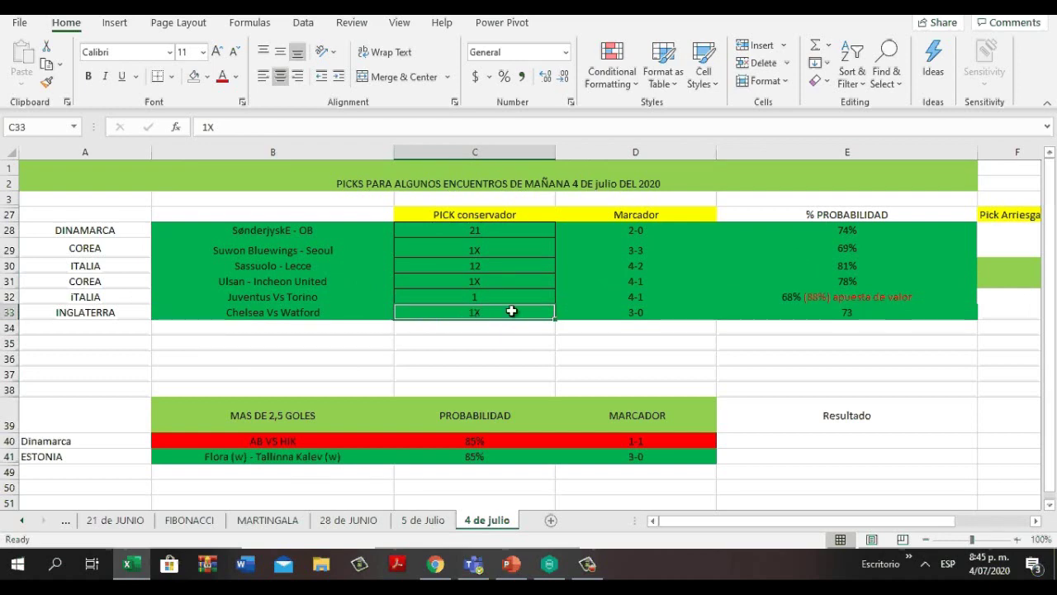
key(Right)
key(Right)
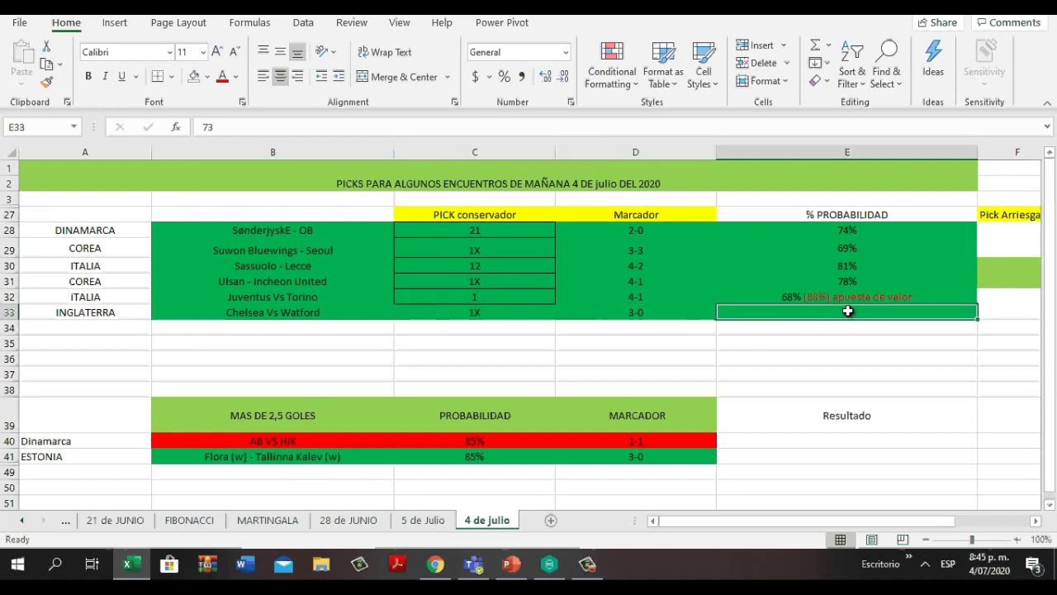
- Examine the risky pick in row 30 with its probability and value-bet percentage
drag(822, 520, 946, 503)
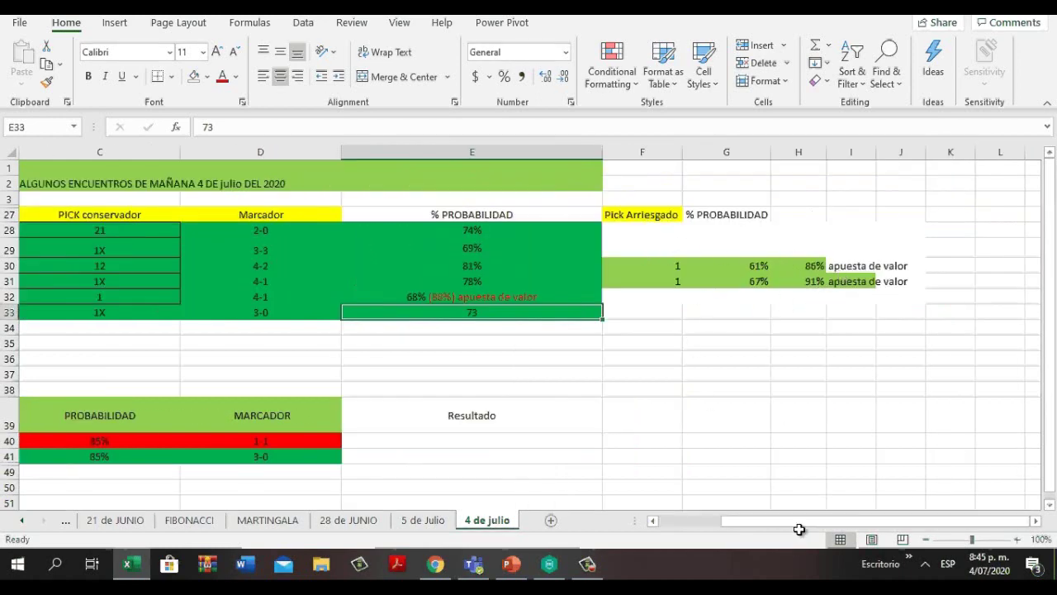
drag(798, 523, 826, 523)
click(651, 269)
click(743, 270)
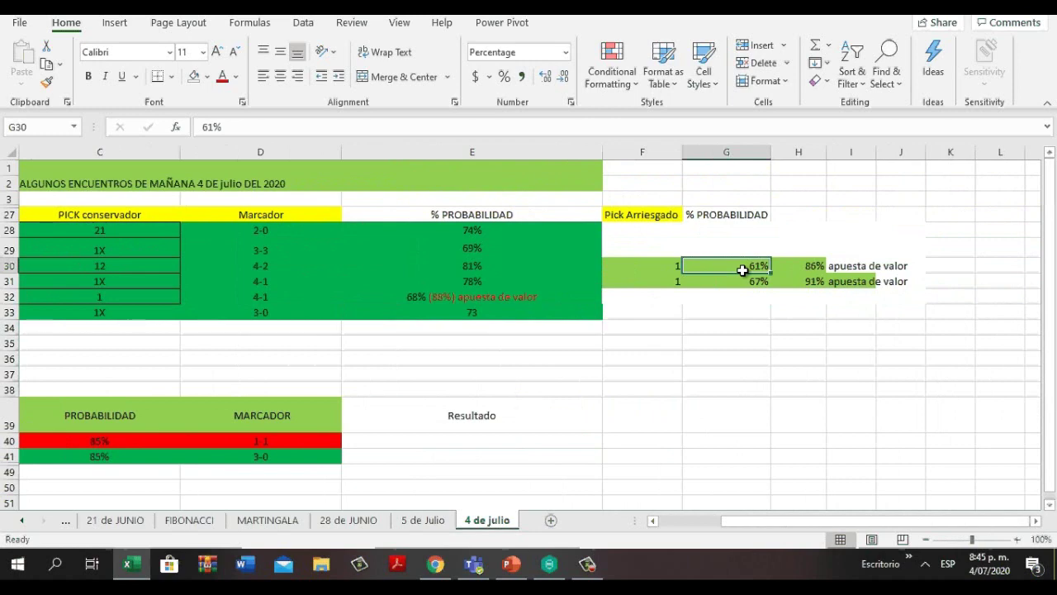
click(802, 267)
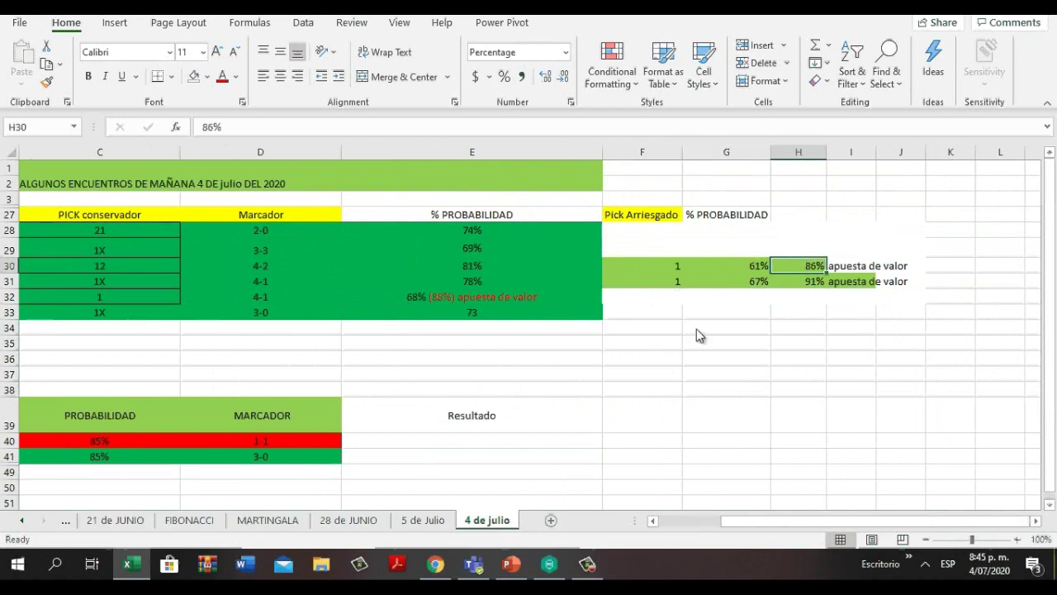
- Examine the risky pick in row 31 with its probability and value-bet percentage
mouse_move(826, 521)
mouse_down()
mouse_move(765, 521)
mouse_move(818, 524)
mouse_up()
click(663, 284)
click(737, 285)
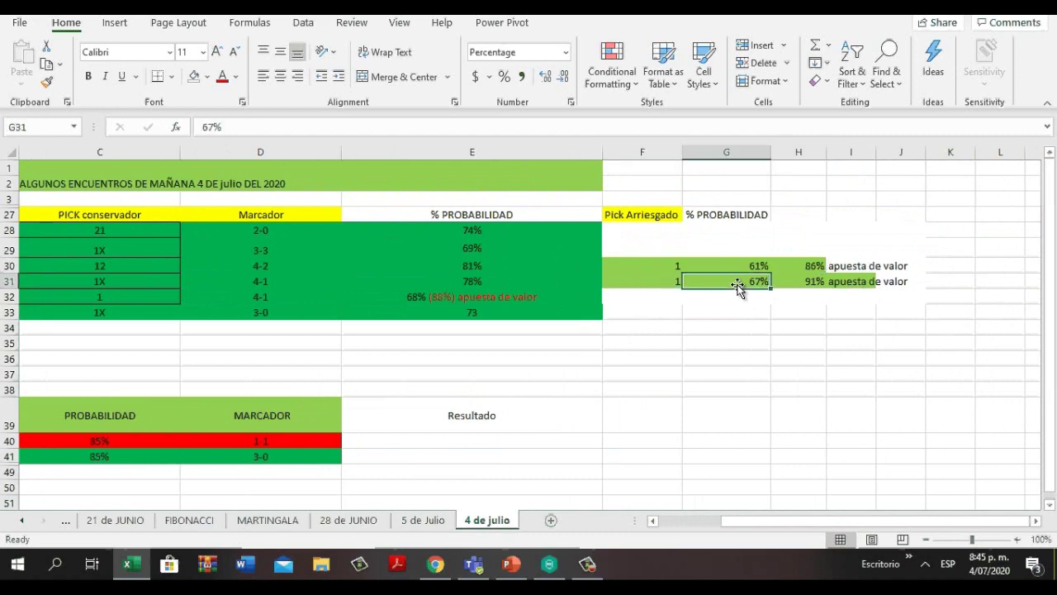
click(799, 279)
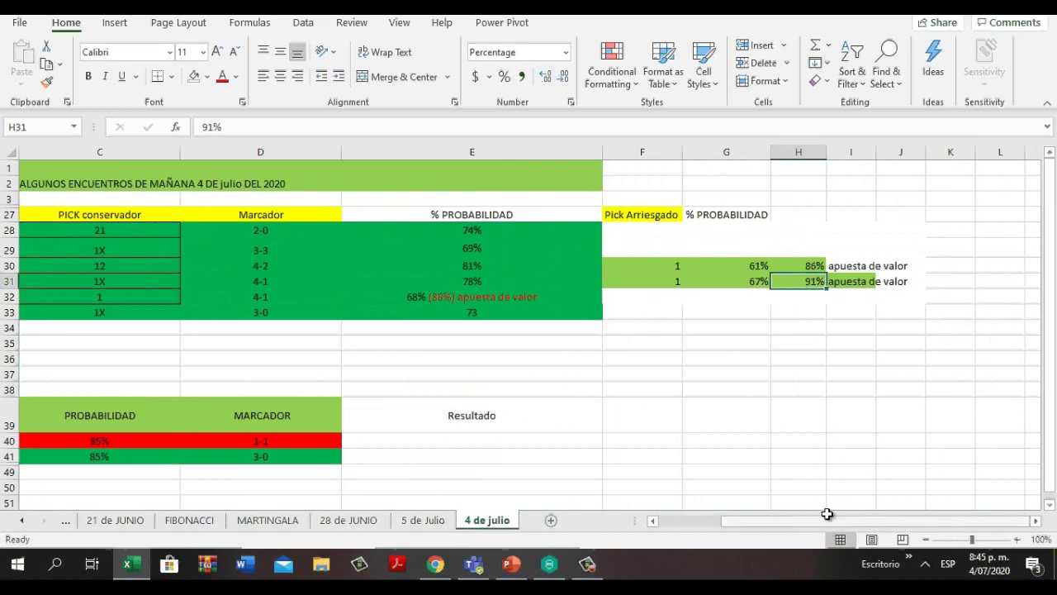
- Review the AB VS HIK and Flora (w) - Tallinna Kalev (w) entries in the MAS DE 2,5 GOLES table
click(674, 519)
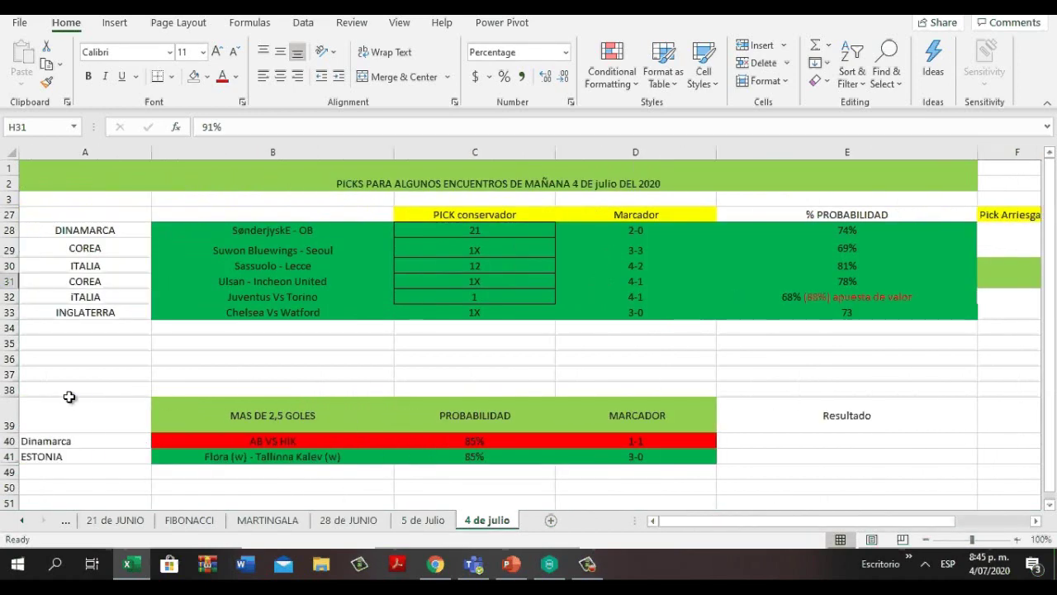
click(299, 442)
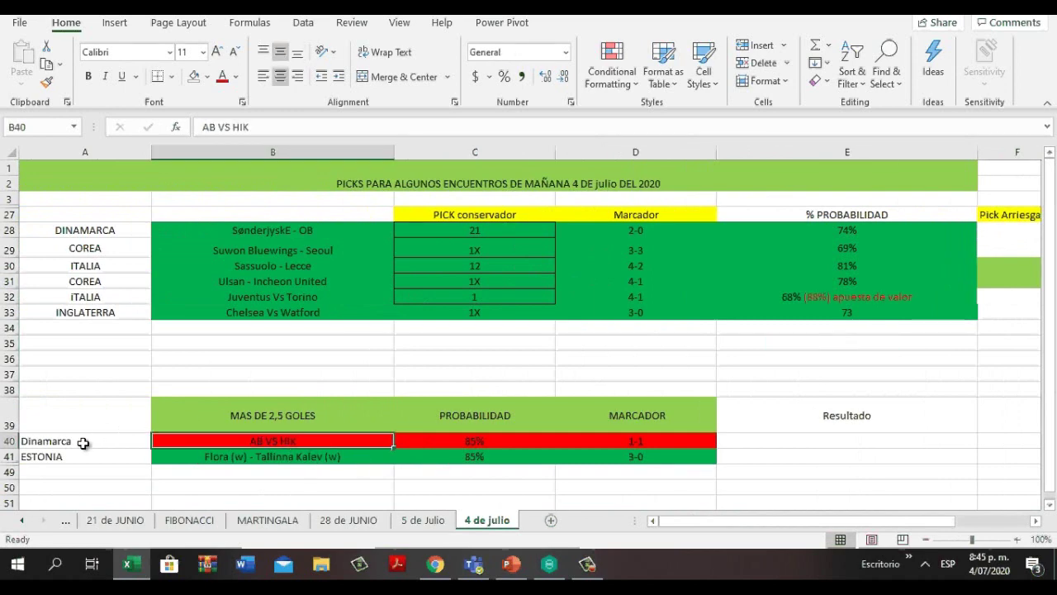
click(235, 459)
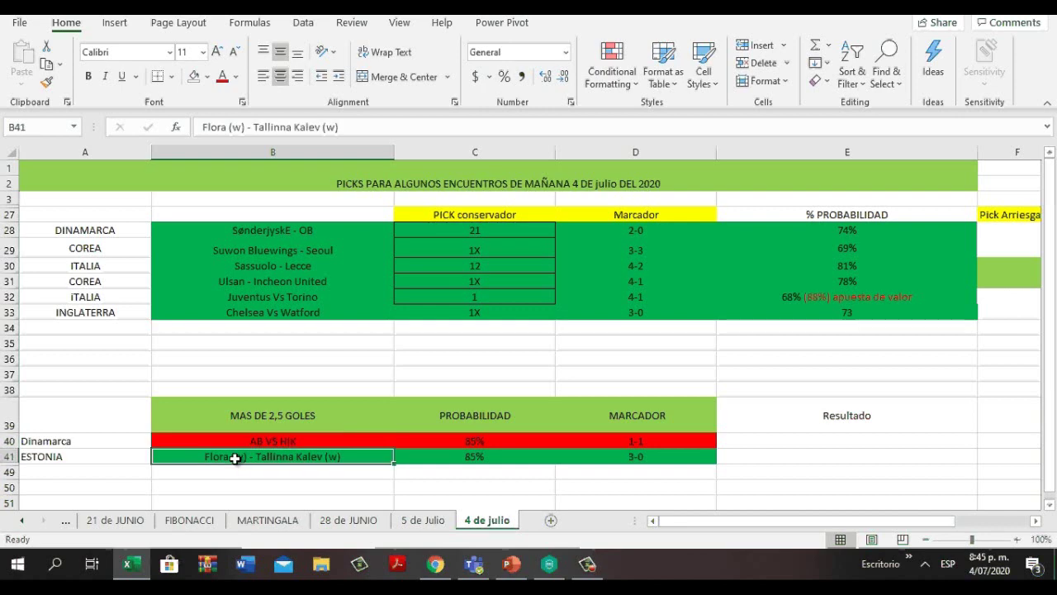
click(599, 459)
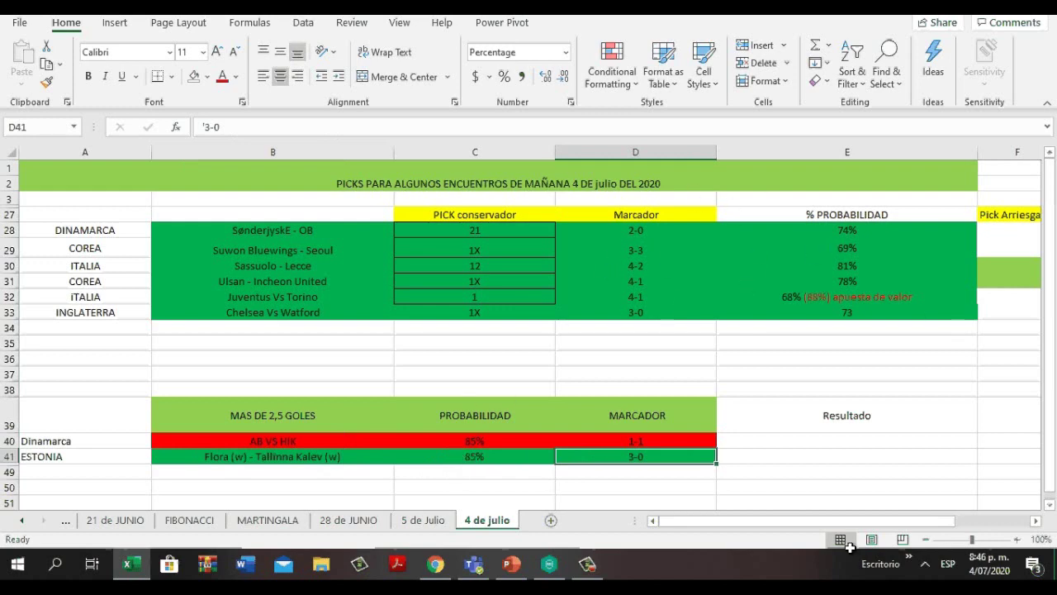
drag(867, 526, 966, 505)
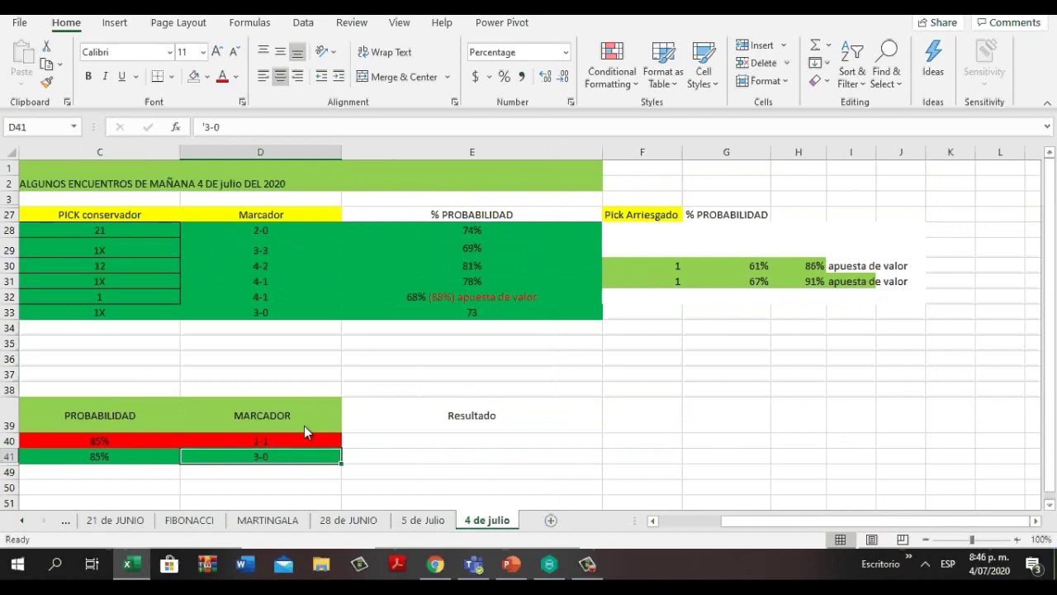
- Open the 5 de Julio sheet and check the conservative pick and probability for ATHLETIC BILBAO VS. REAL MADRID
click(434, 521)
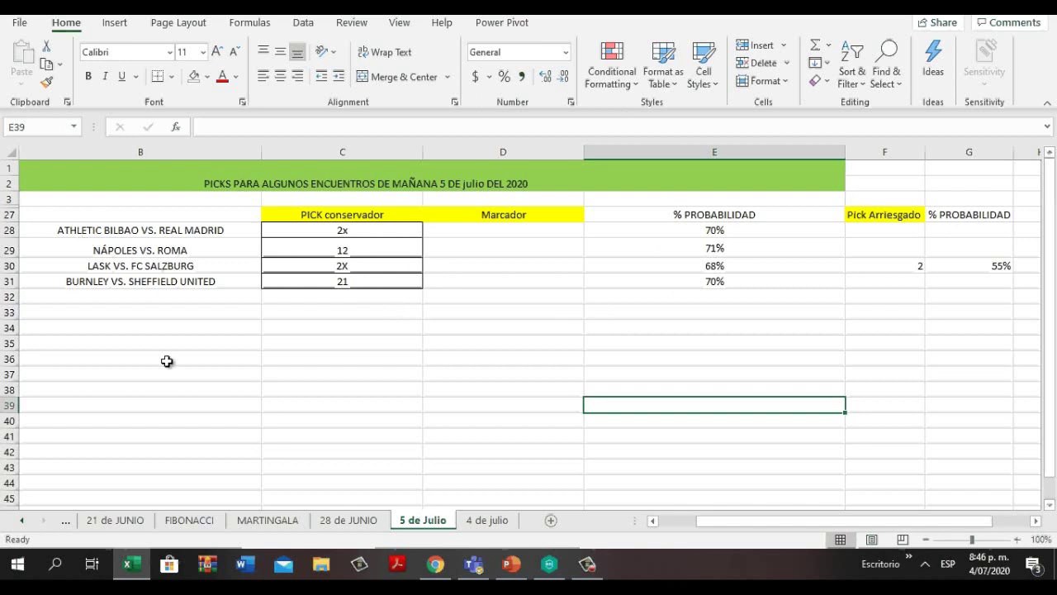
click(187, 235)
click(326, 236)
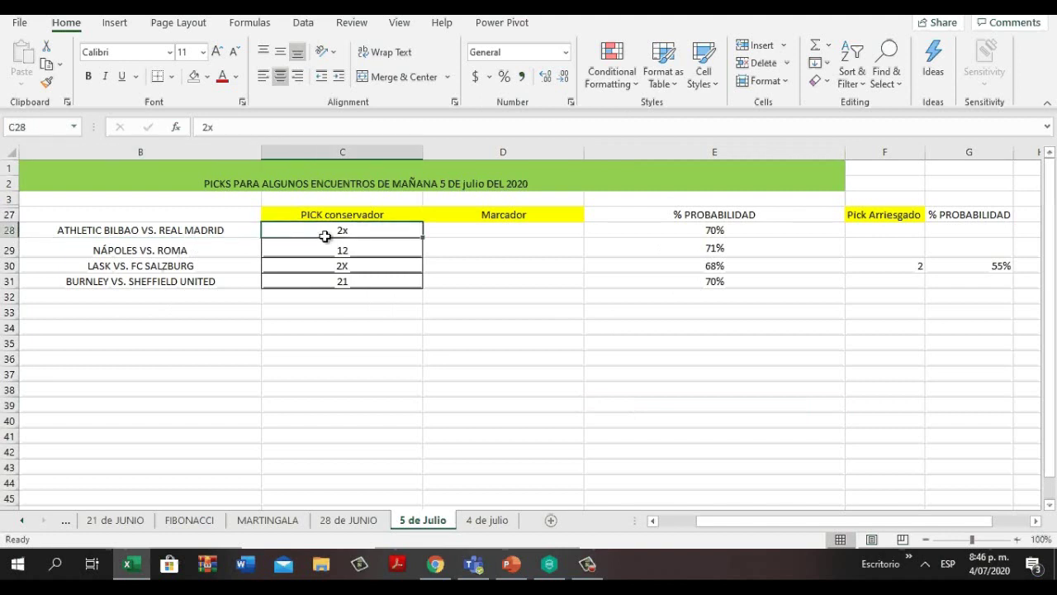
click(734, 230)
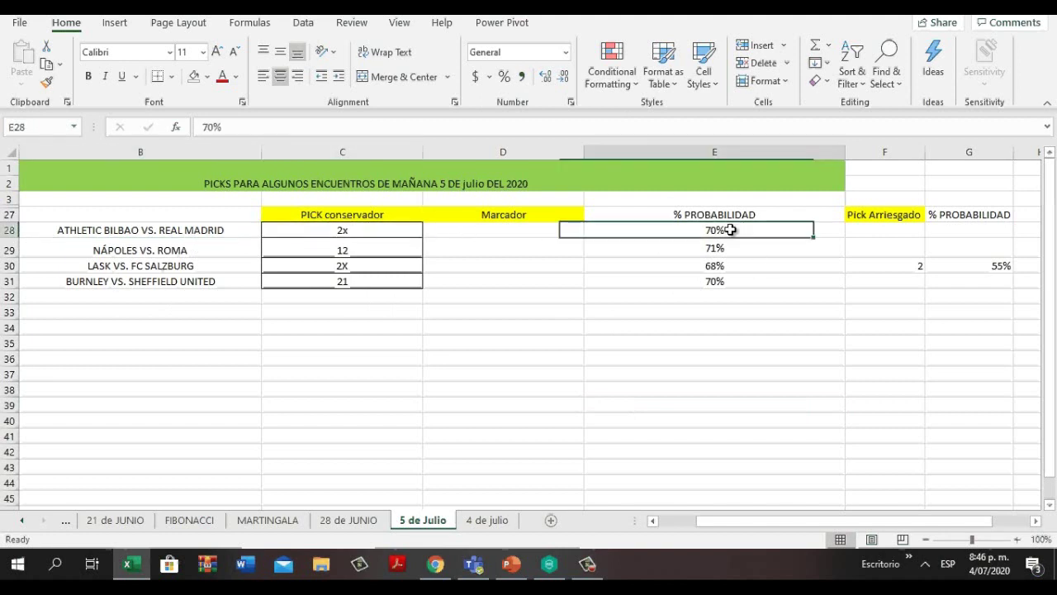
- Examine the NÁPOLES VS. ROMA row's match, conservative pick and probability
click(182, 254)
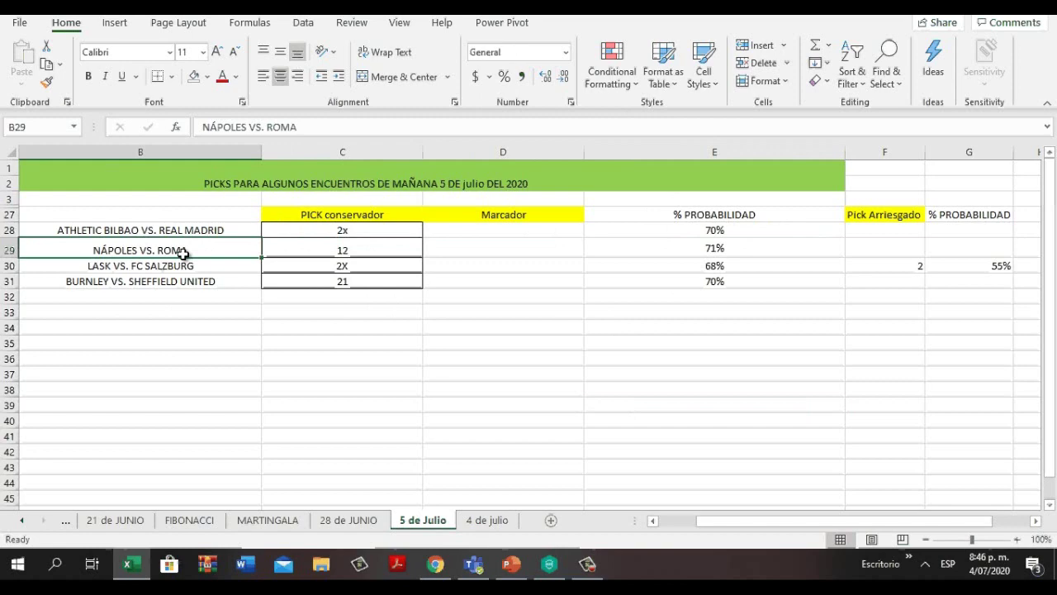
click(328, 263)
click(356, 242)
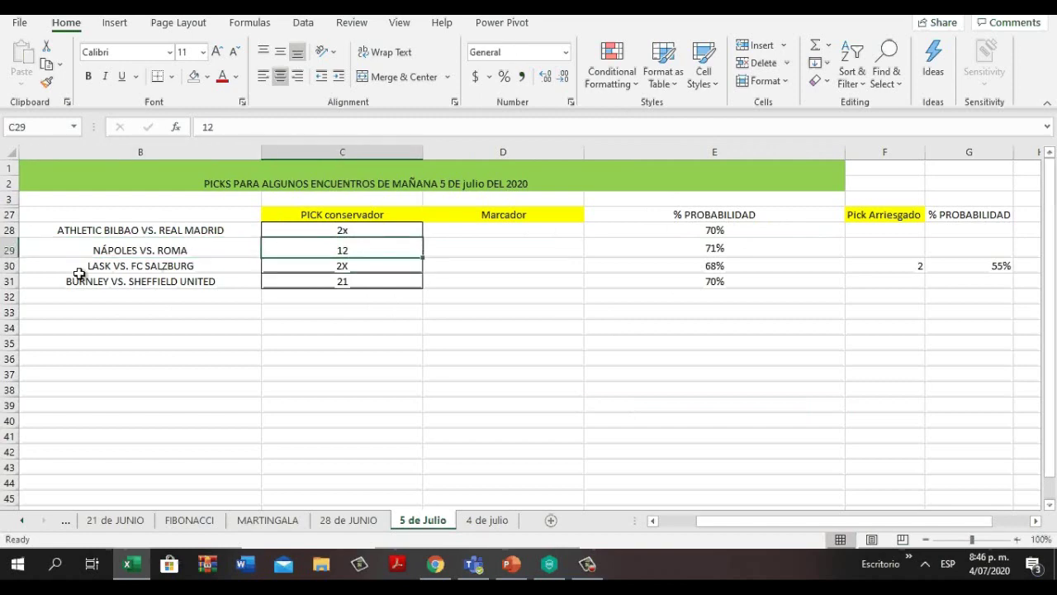
click(213, 248)
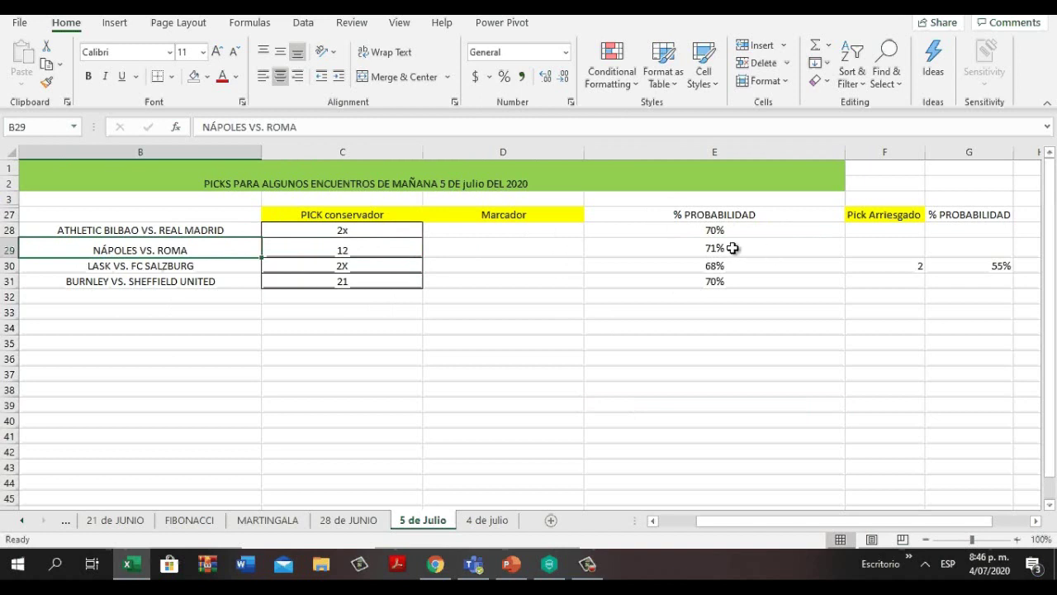
drag(246, 223, 253, 269)
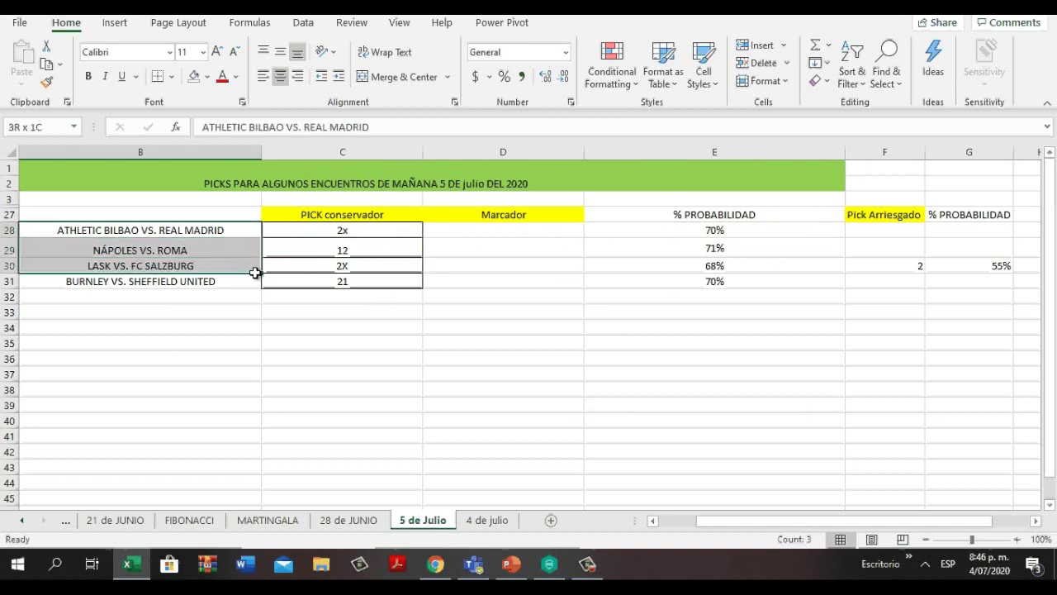
click(222, 252)
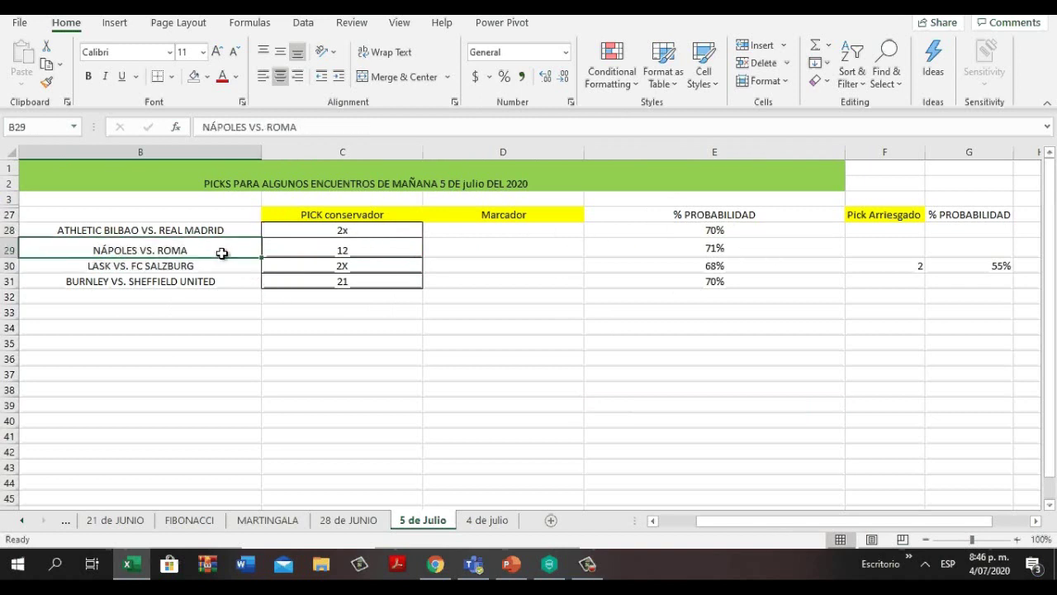
click(714, 252)
- Check the conservative pick and probability for LASK VS. FC SALZBURG
click(201, 266)
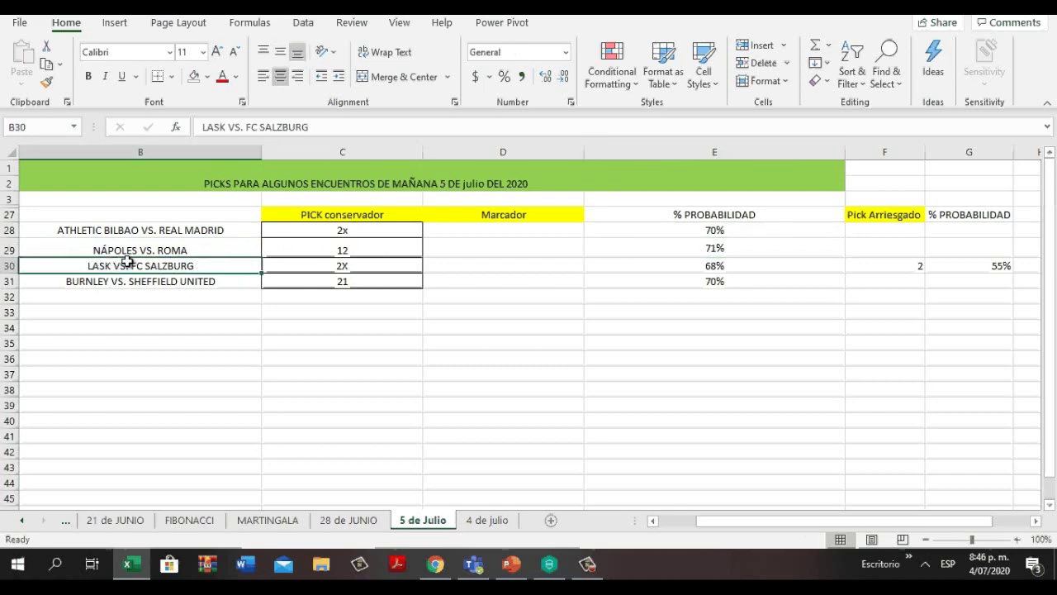
click(311, 266)
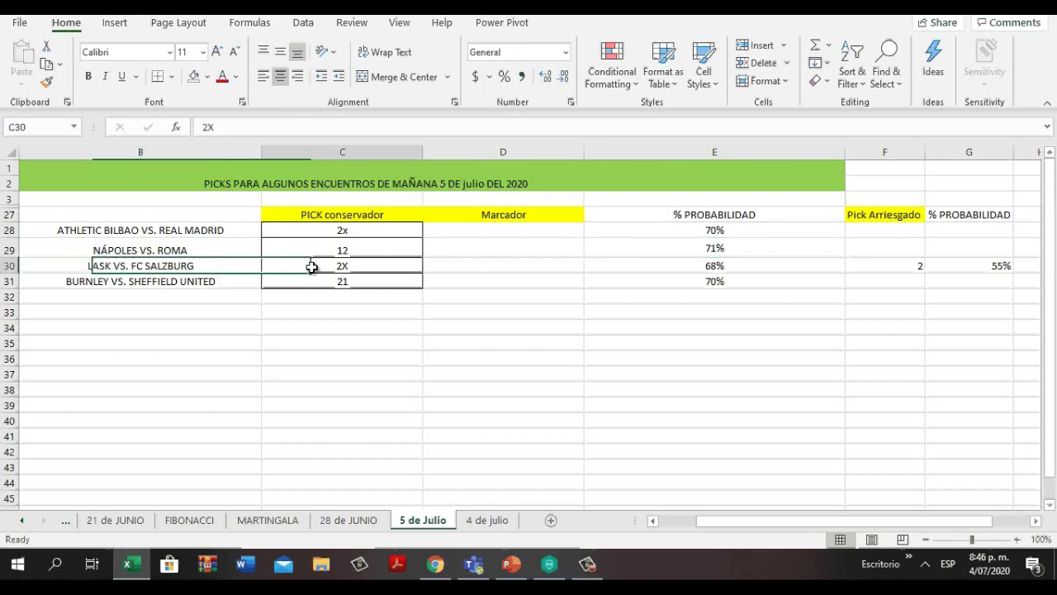
click(186, 269)
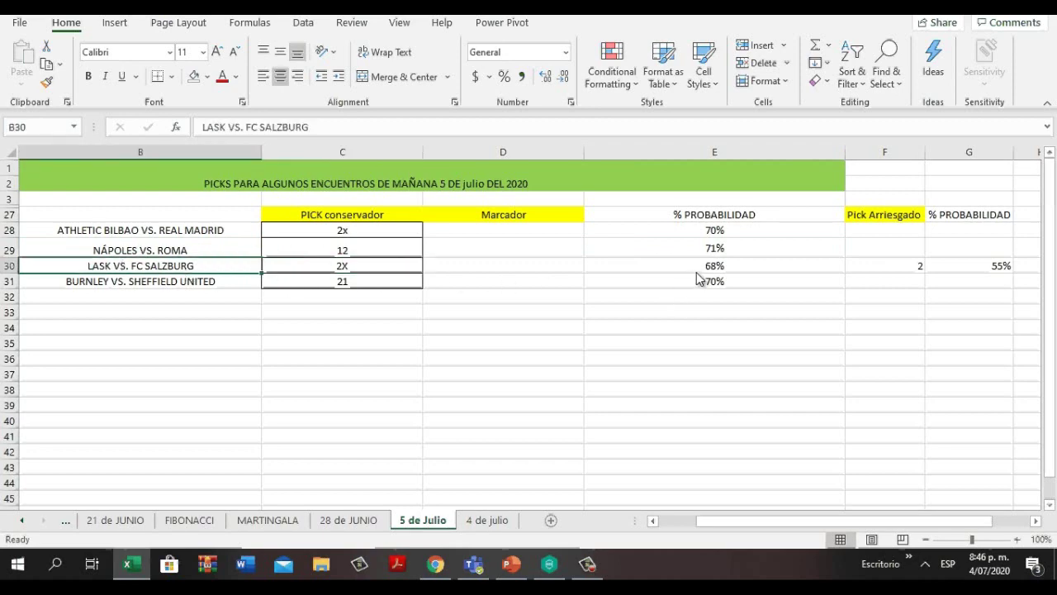
click(697, 272)
- Examine the risky pick for LASK VS. FC SALZBURG, comparing its probability with the value-bet percentage
drag(748, 520, 765, 270)
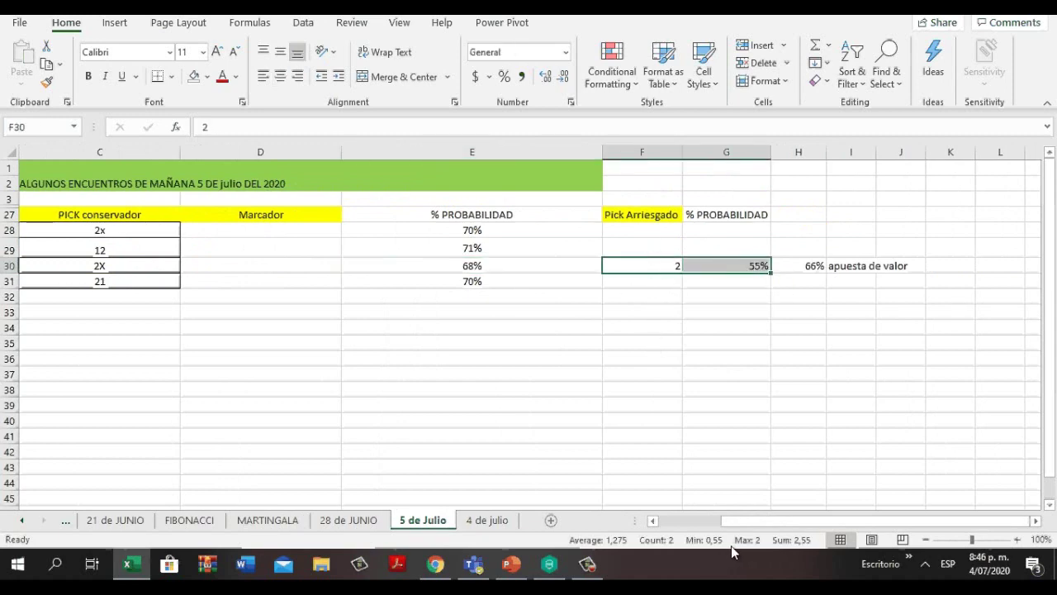
mouse_move(752, 526)
mouse_down()
mouse_move(661, 524)
mouse_move(752, 526)
mouse_up()
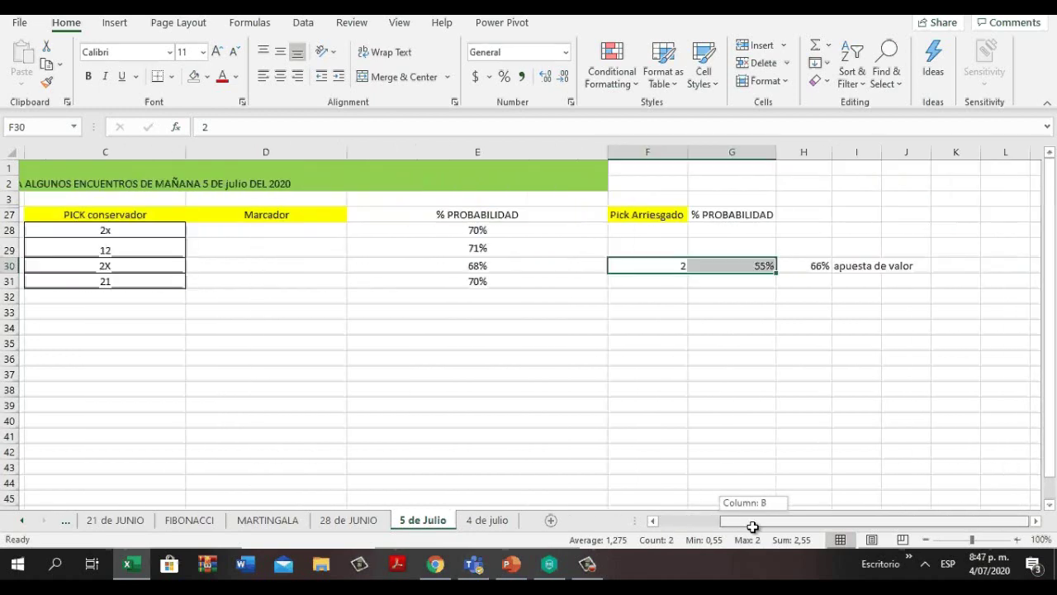
click(712, 265)
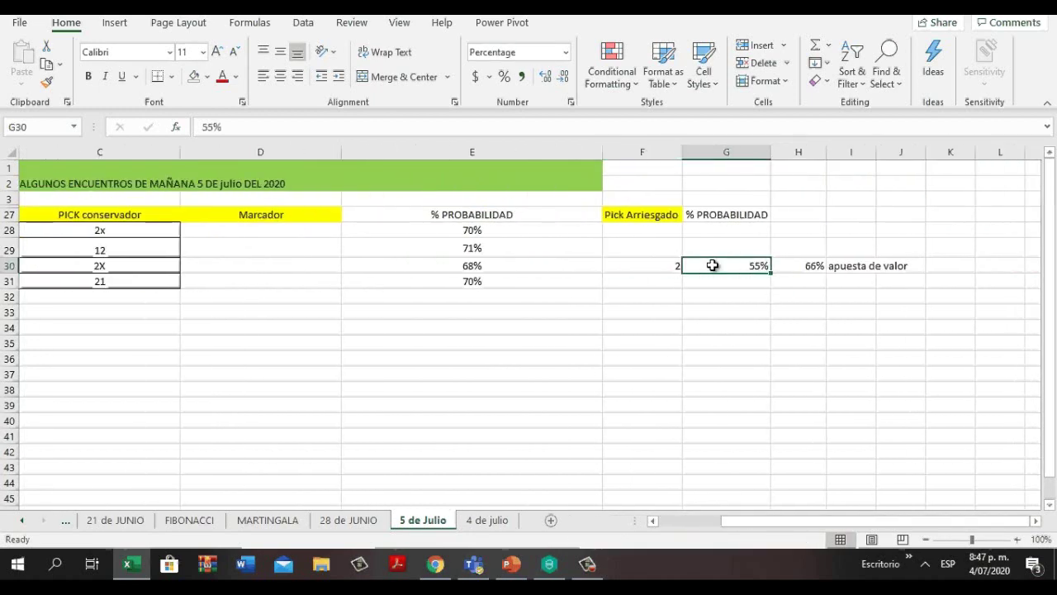
click(805, 267)
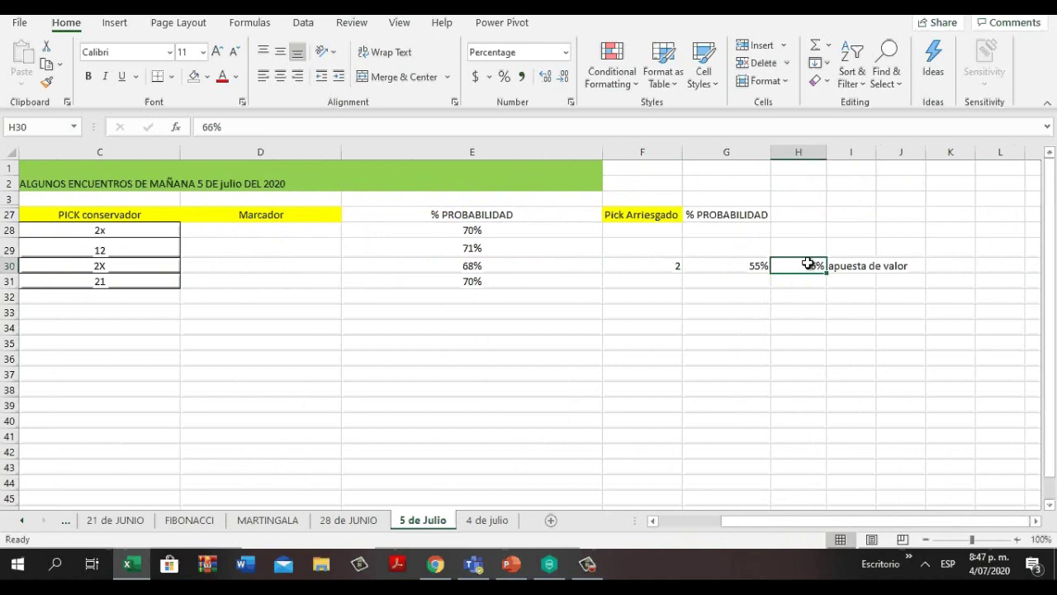
drag(808, 262, 755, 267)
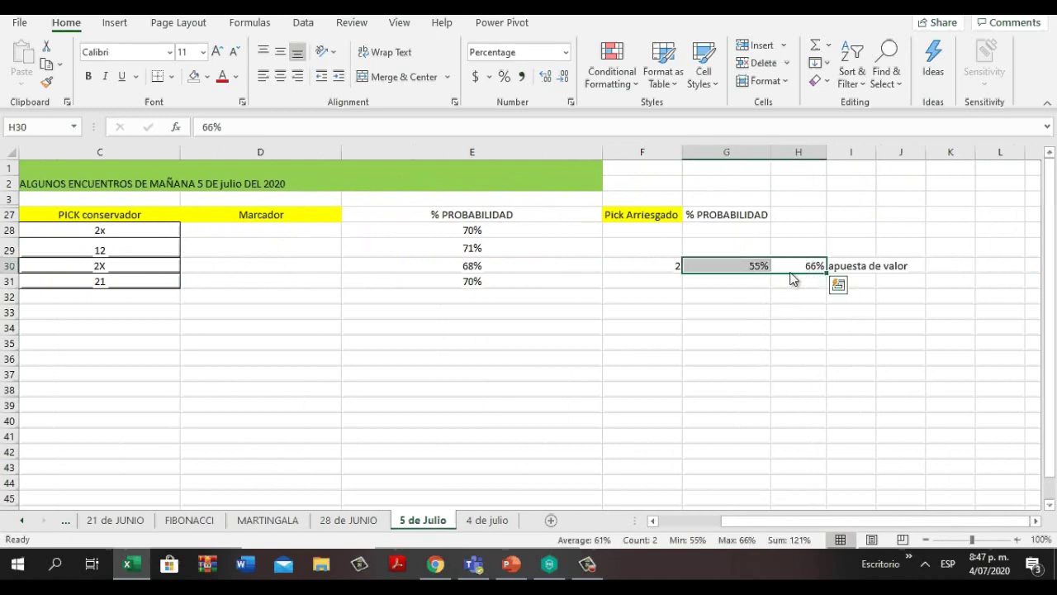
- Check the conservative pick and probability for BURNLEY VS. SHEFFIELD UNITED
drag(735, 521, 661, 519)
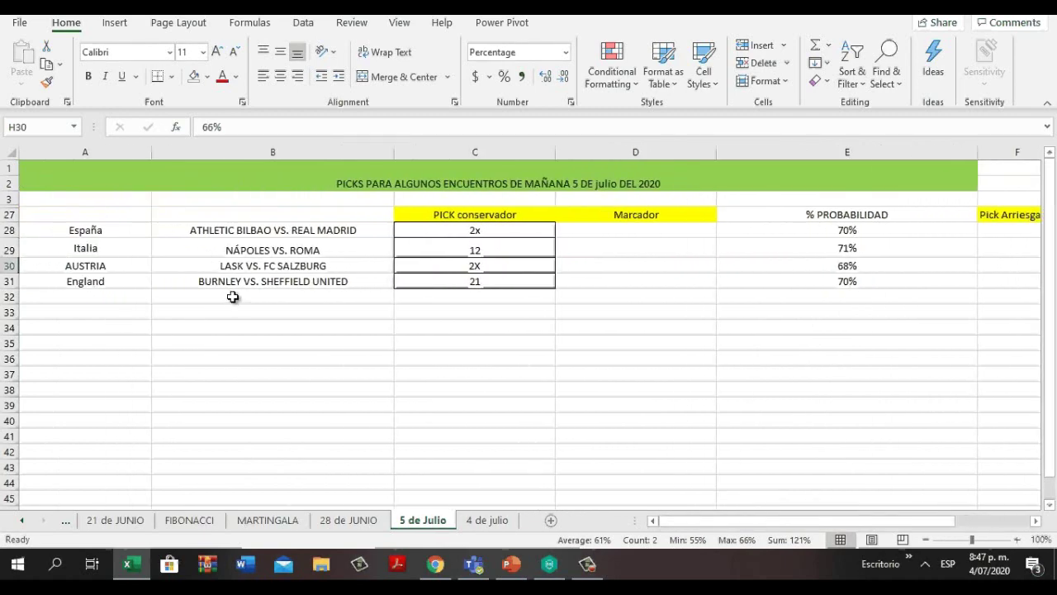
click(479, 282)
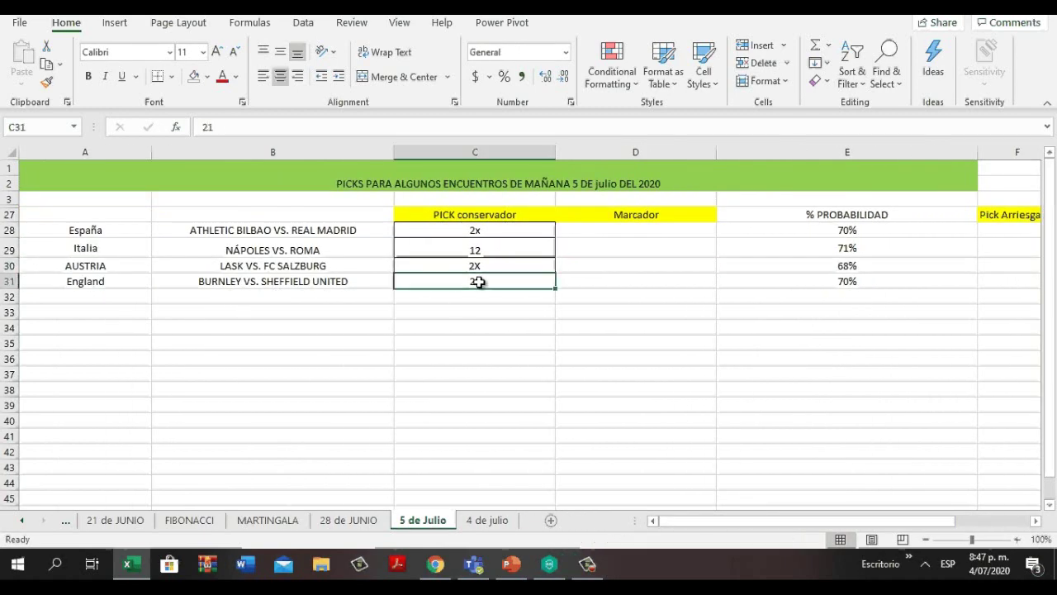
drag(842, 524, 908, 523)
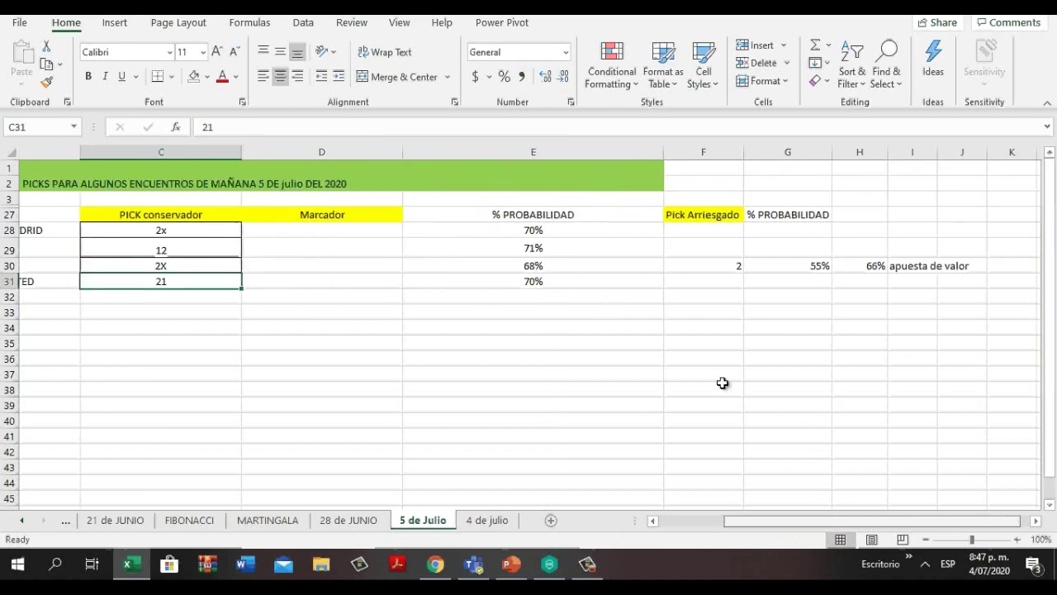
scroll(722, 383, right, 1)
click(512, 280)
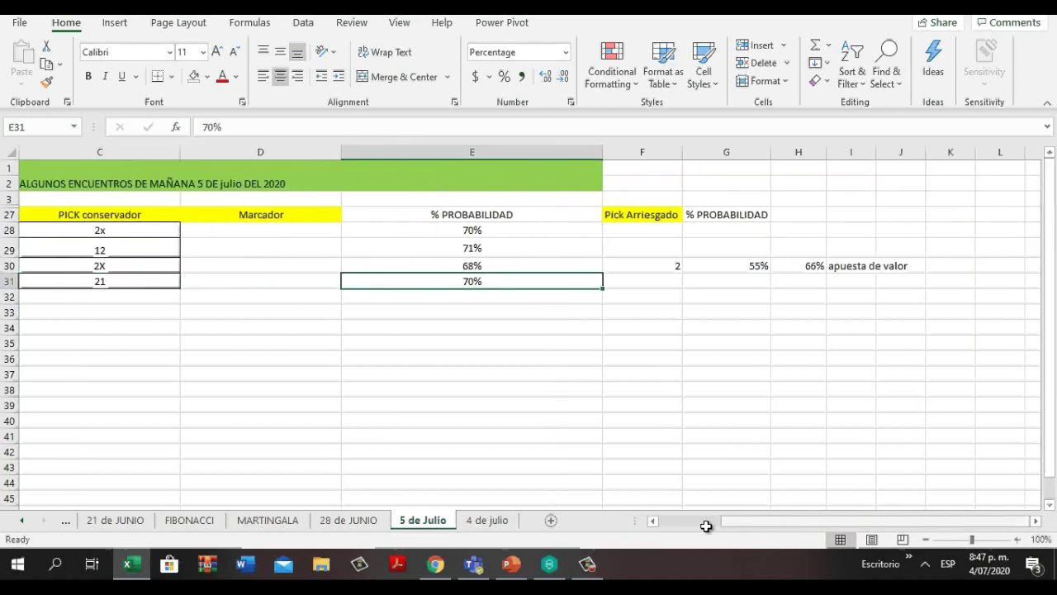
- Open the España cell in the ATHLETIC BILBAO VS. REAL MADRID row for editing
click(706, 524)
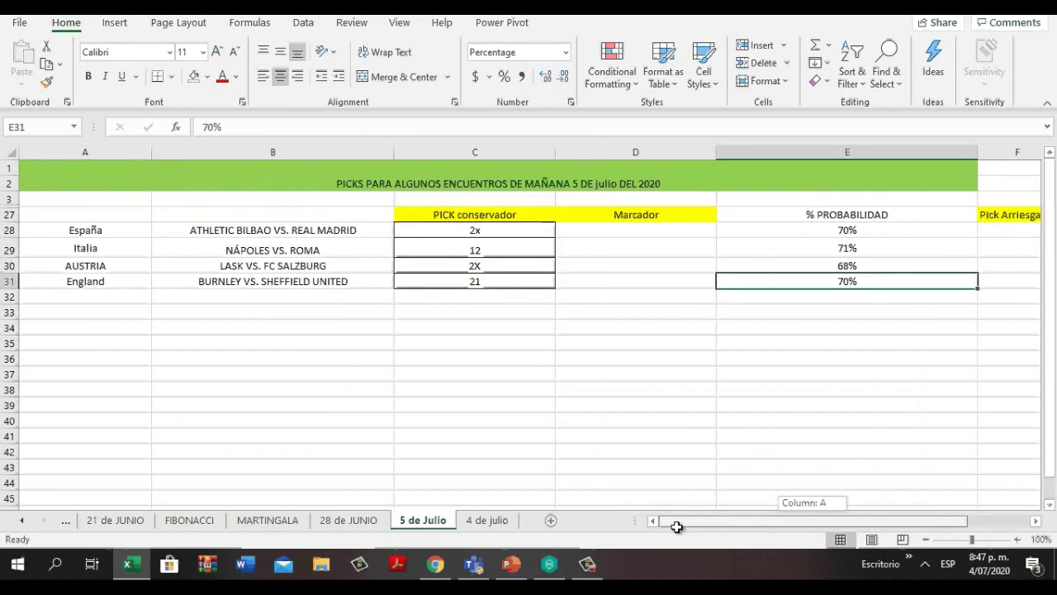
click(140, 229)
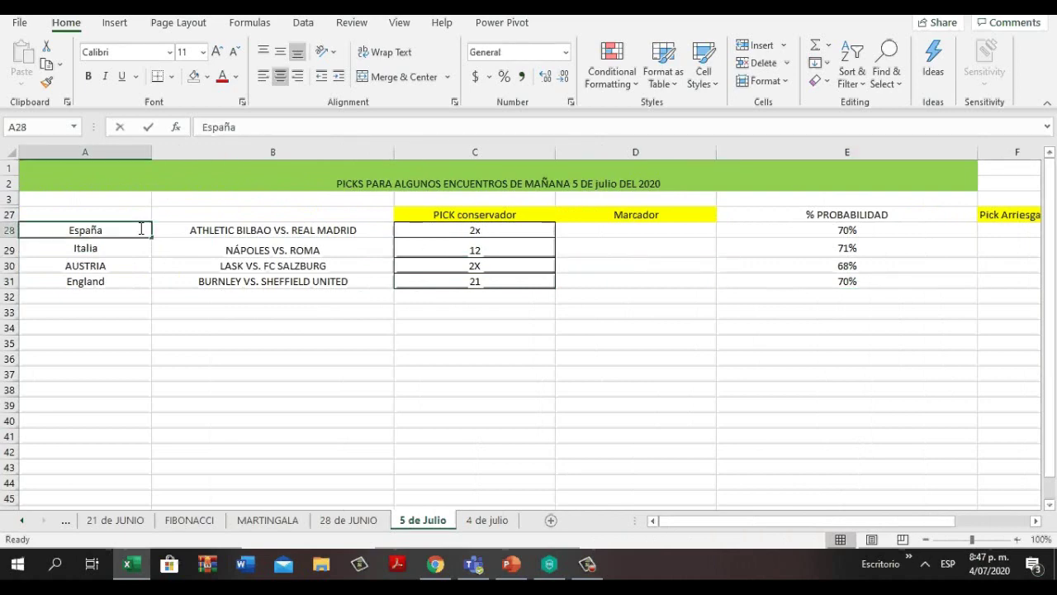
double_click(142, 229)
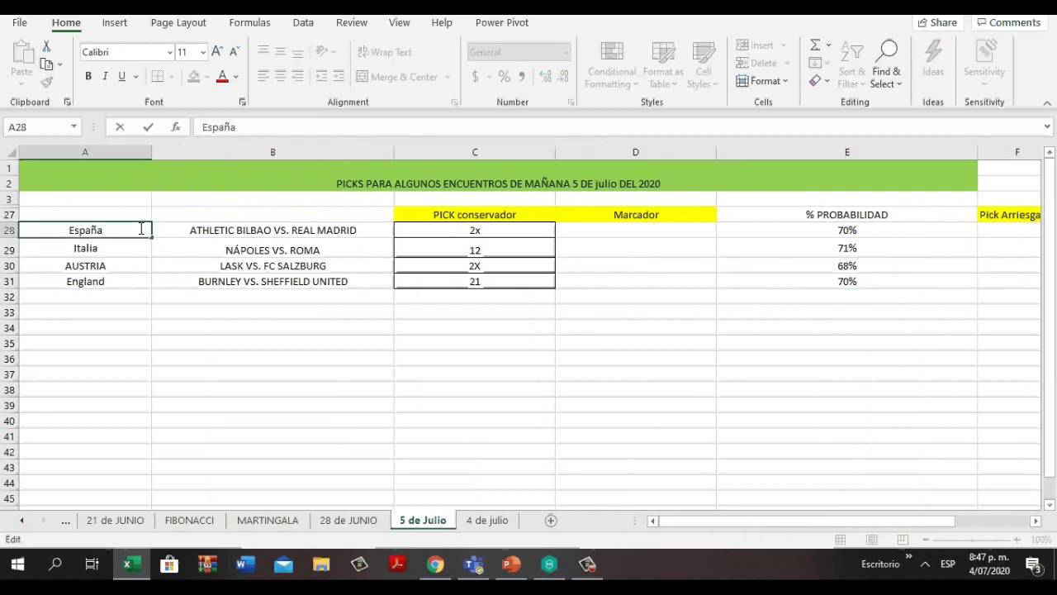